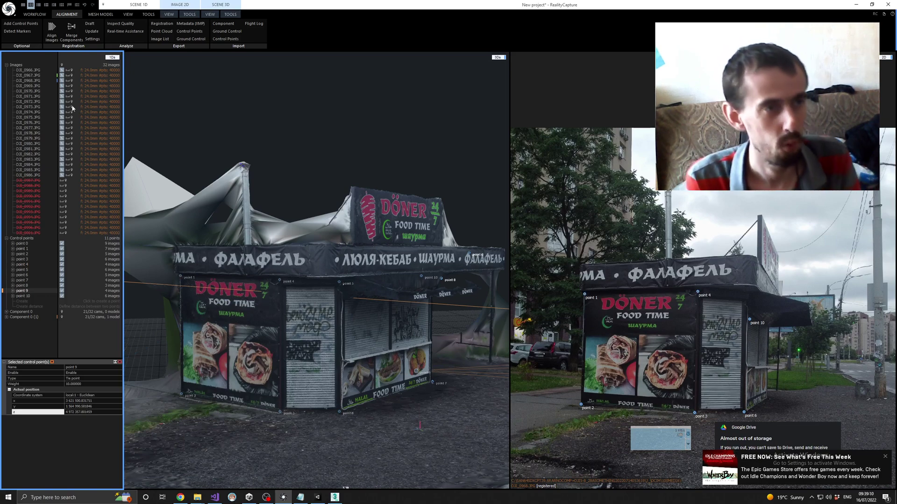
Add a control point on the mesh at the awning's lower corner, just above point 1 of the DÖNER panel
click(18, 26)
click(271, 280)
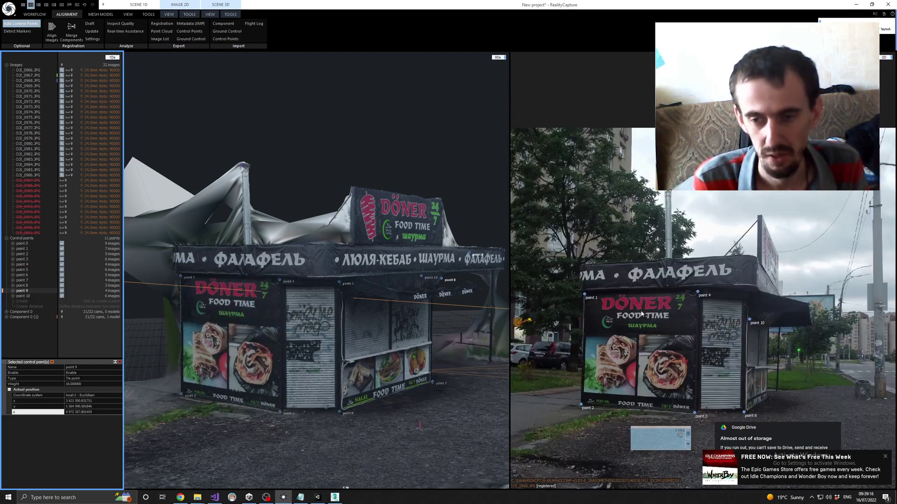
click(200, 286)
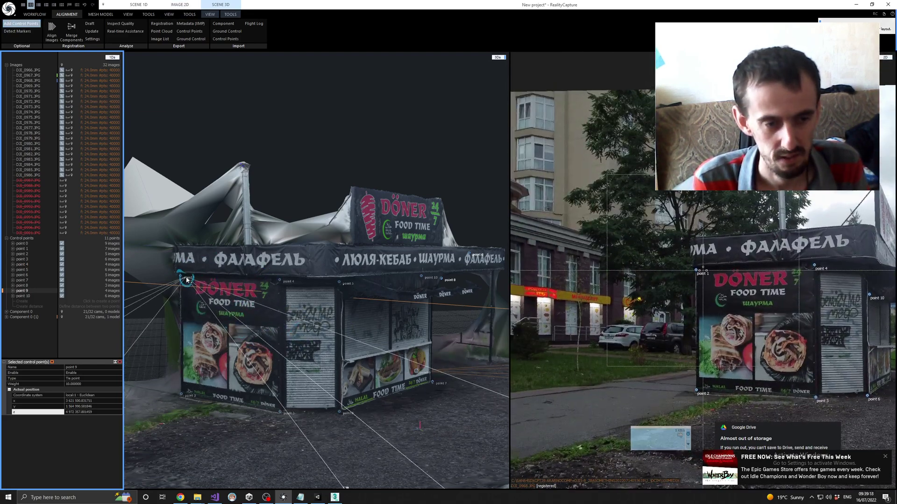
click(257, 367)
click(257, 366)
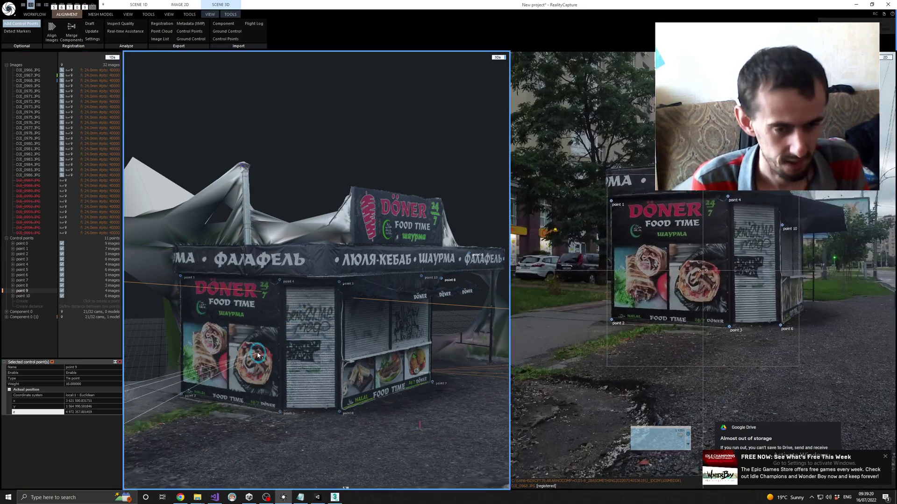
drag(254, 350, 253, 332)
scroll(185, 330, up, 6)
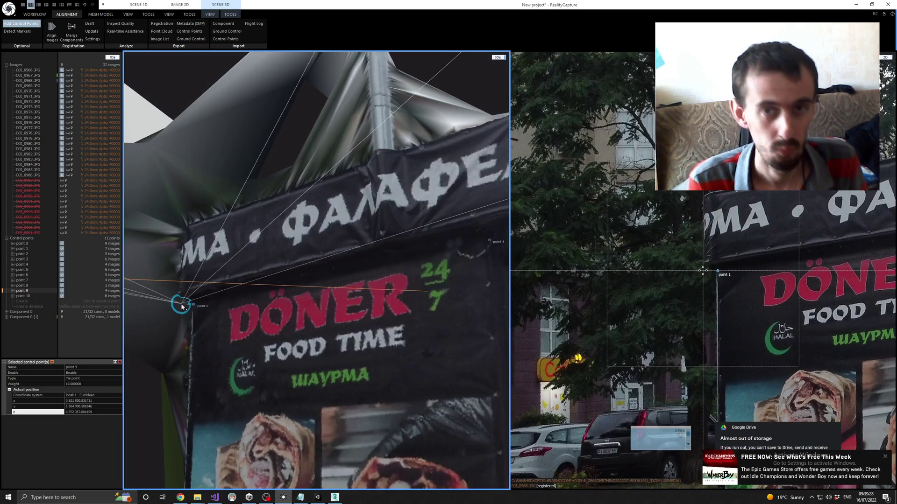
scroll(189, 306, up, 2)
scroll(189, 306, up, 2)
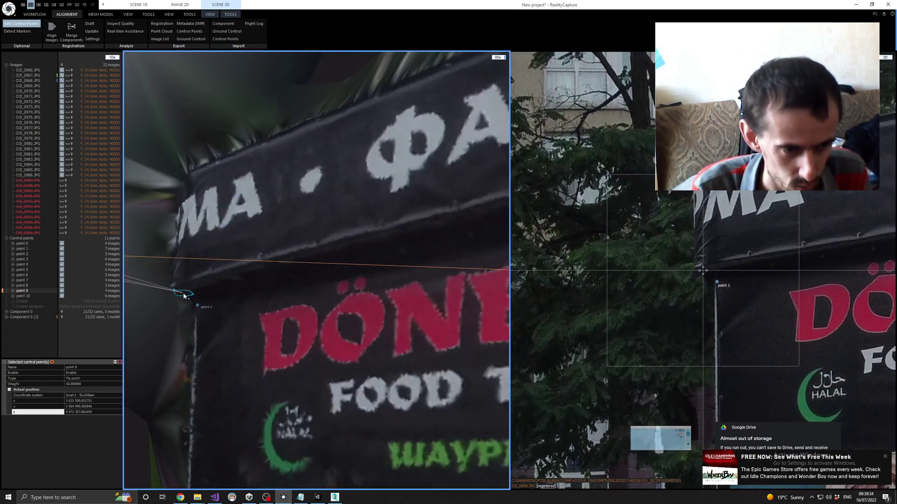
click(183, 293)
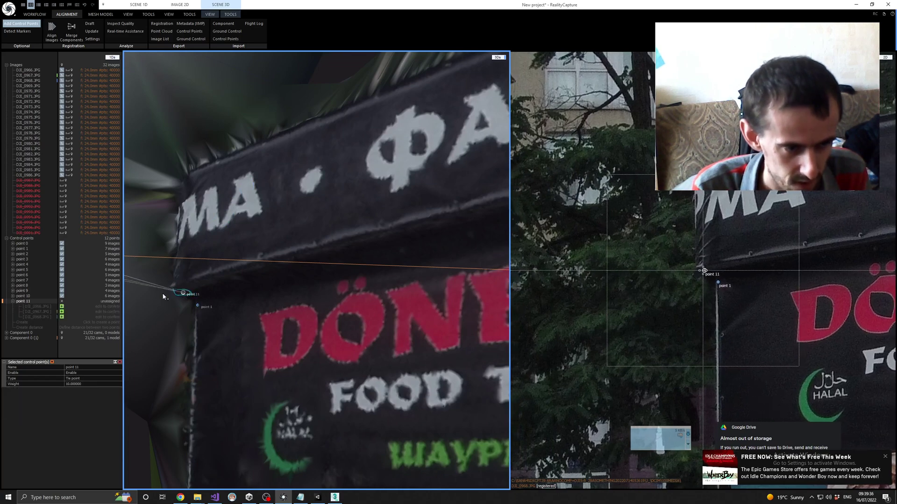
Validate the suggested image measurements of point 11 in DJI_0966, DJI_0967 and DJI_0968
click(61, 306)
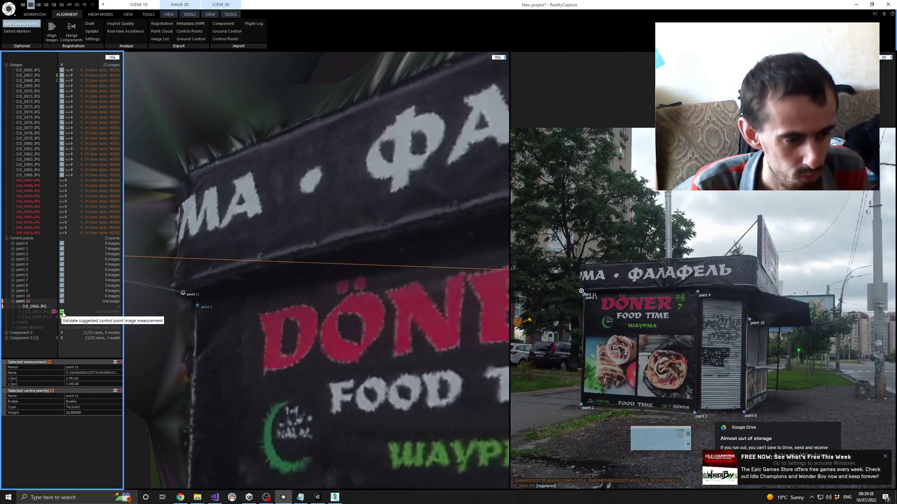
click(62, 312)
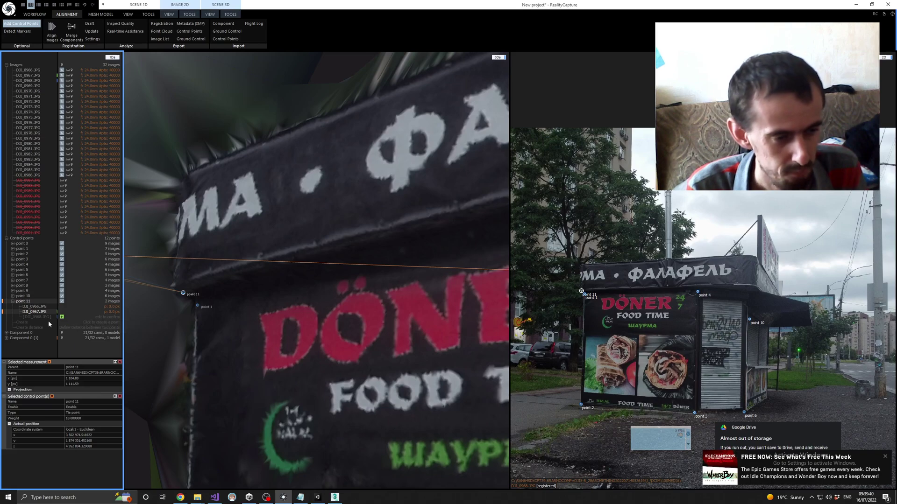
click(62, 318)
Add a control point on the awning's lower edge just above point 4 and validate its measurements in all four suggested images
scroll(154, 311, down, 4)
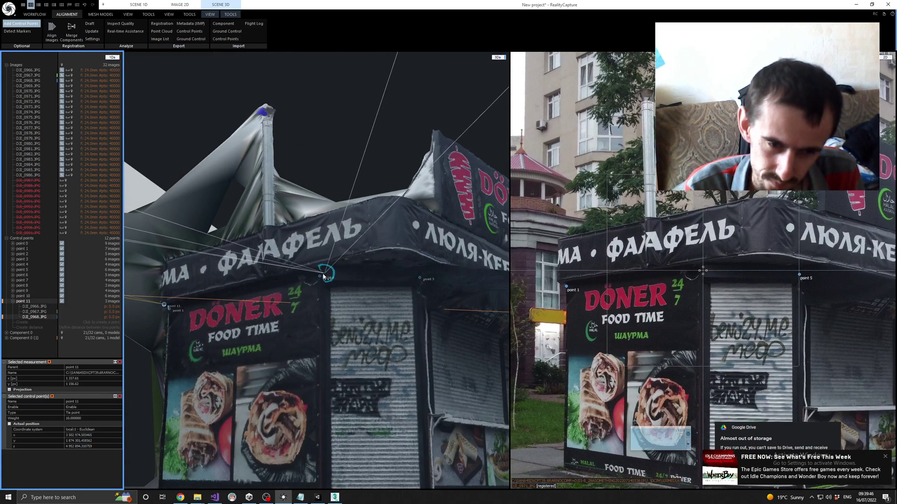
scroll(319, 275, up, 3)
click(310, 267)
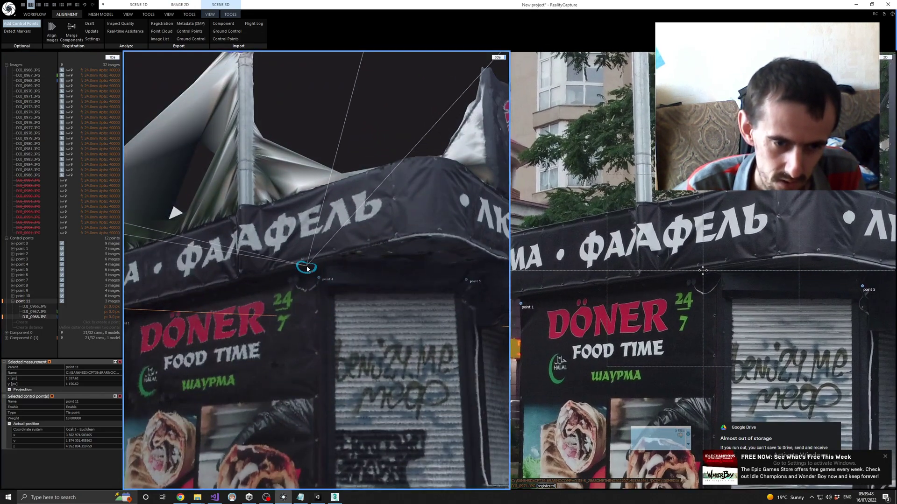
click(61, 327)
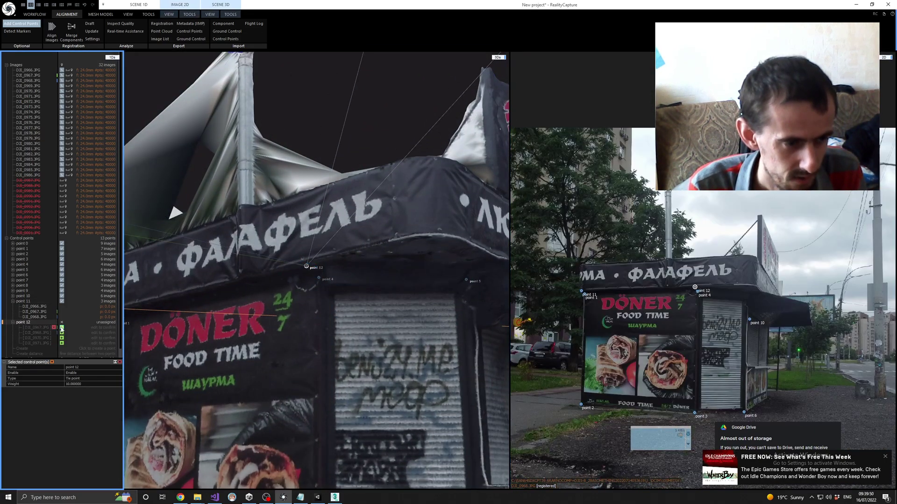
click(62, 333)
click(62, 338)
click(61, 344)
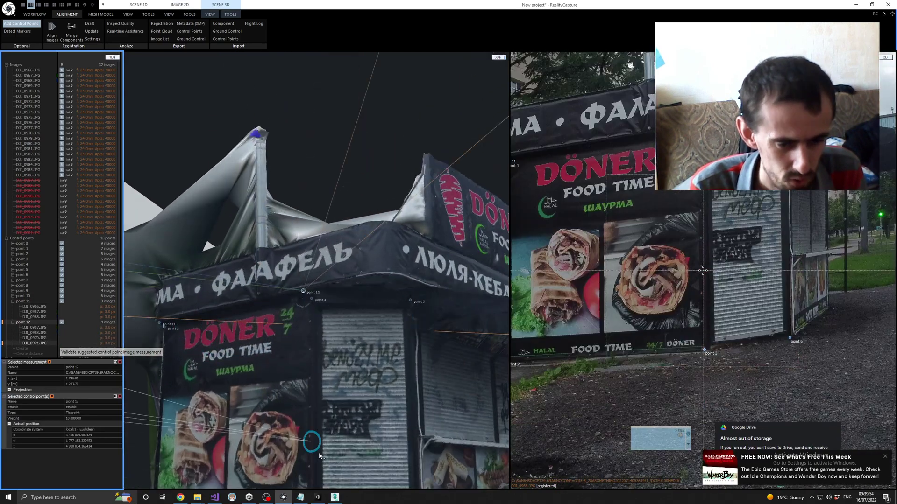
Switch to 3ds Max, extend the front wall's top edge outward into a new face and select its outer corner vertex
key(alt+Tab)
alt+middle_drag(501, 271, 550, 292)
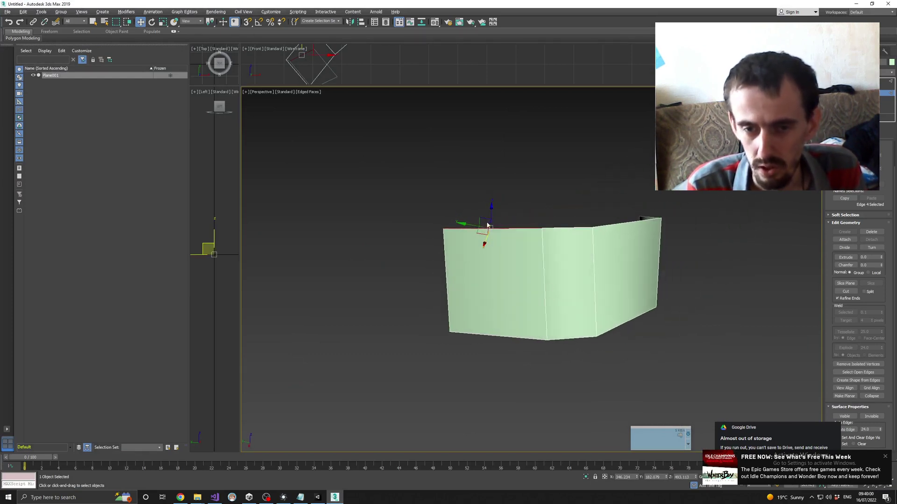
alt+middle_drag(488, 234, 490, 252)
shift+drag(473, 229, 435, 252)
alt+middle_drag(435, 253, 490, 234)
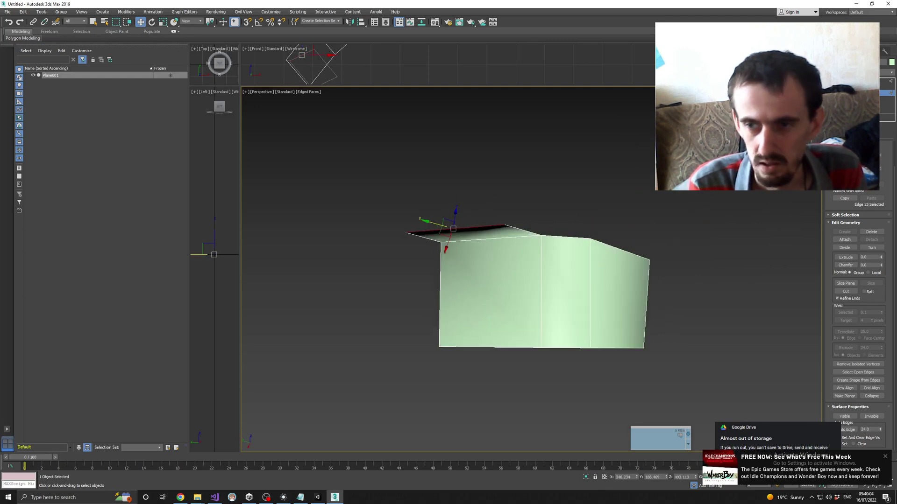
key(1)
alt+middle_drag(422, 256, 468, 234)
click(489, 196)
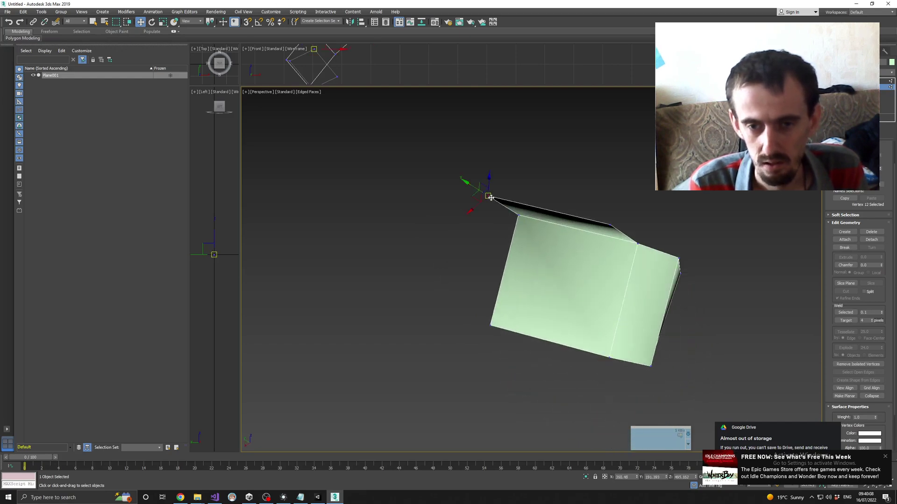
Try to set the corner vertex's X in 3ds Max to 341.601, using control point 12's x coordinate from RealityCapture
click(283, 497)
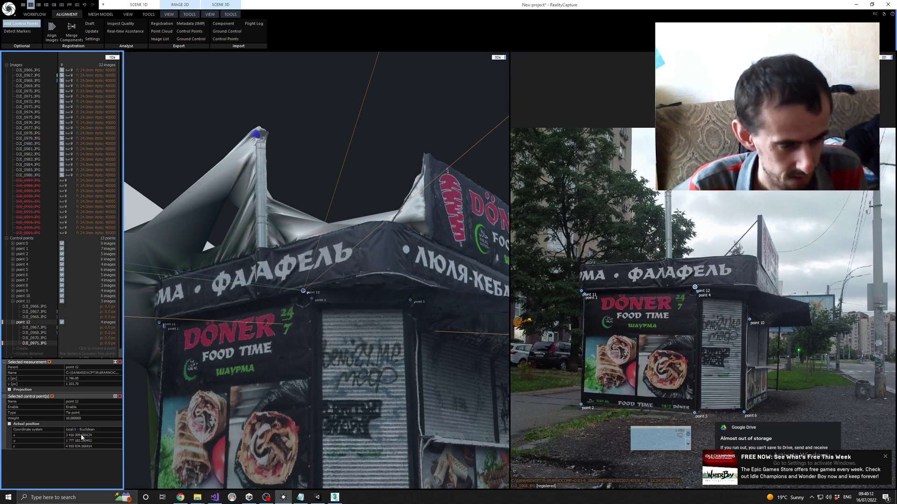
click(81, 436)
double_click(86, 435)
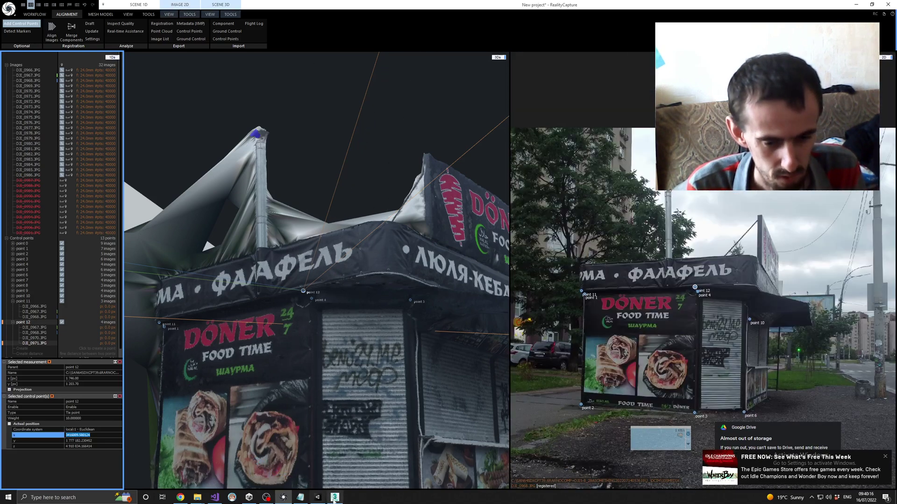
key(alt+Tab)
double_click(626, 477)
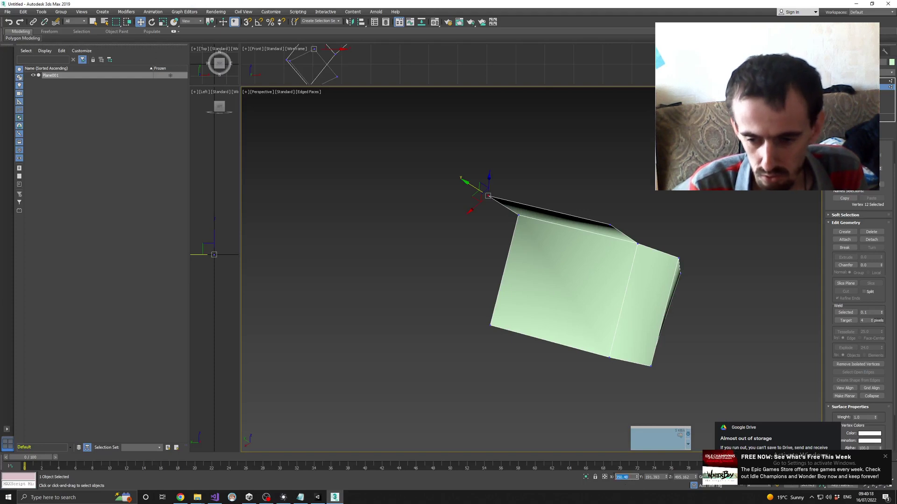
key(ctrl+v)
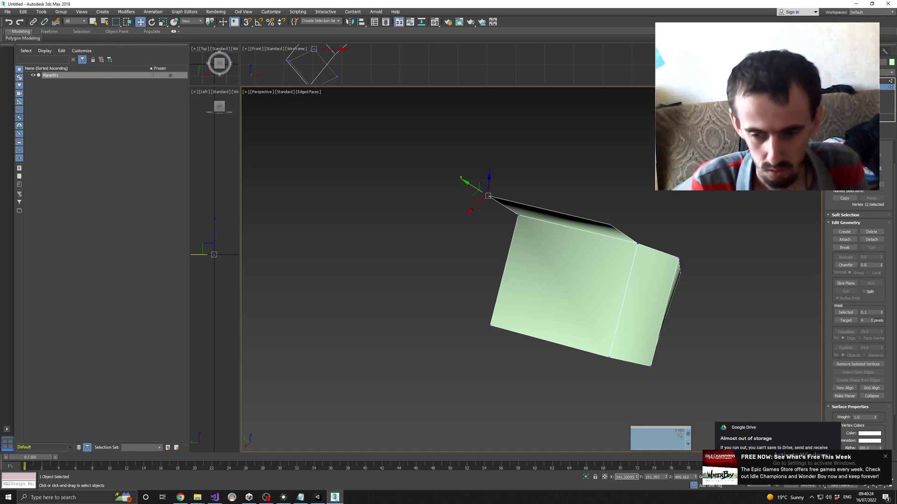
key(Return)
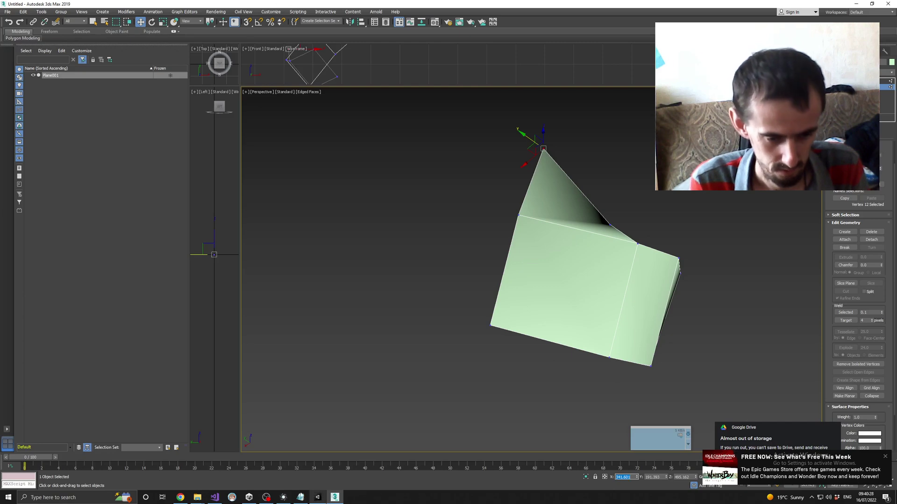
Copy control point 12's y coordinate in RealityCapture and undo the corner vertex's X change in 3ds Max
click(279, 498)
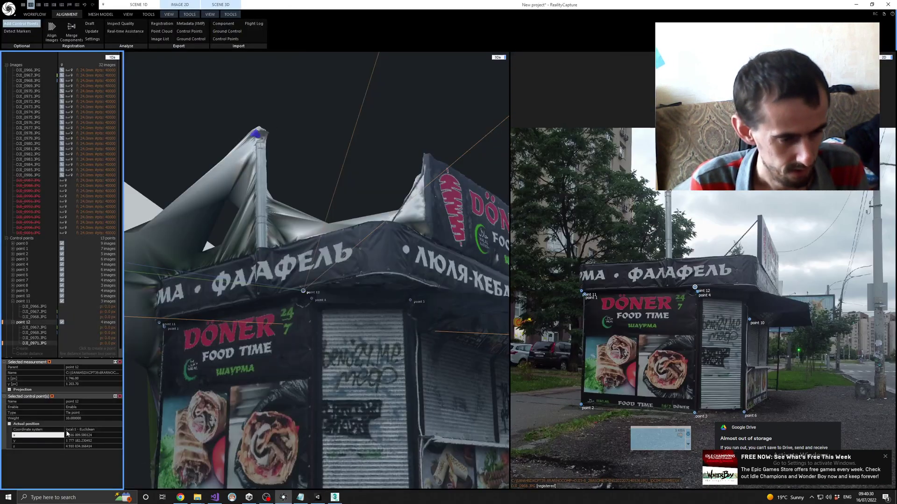
double_click(72, 441)
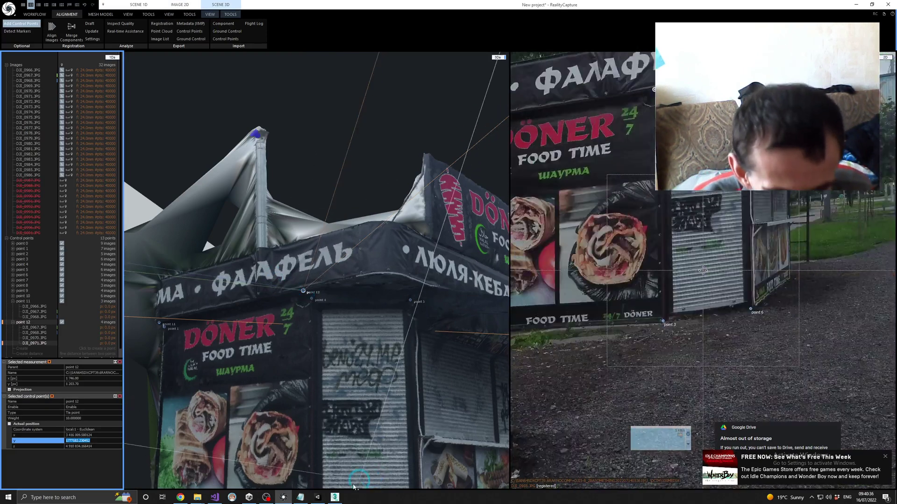
click(335, 497)
key(ctrl+z)
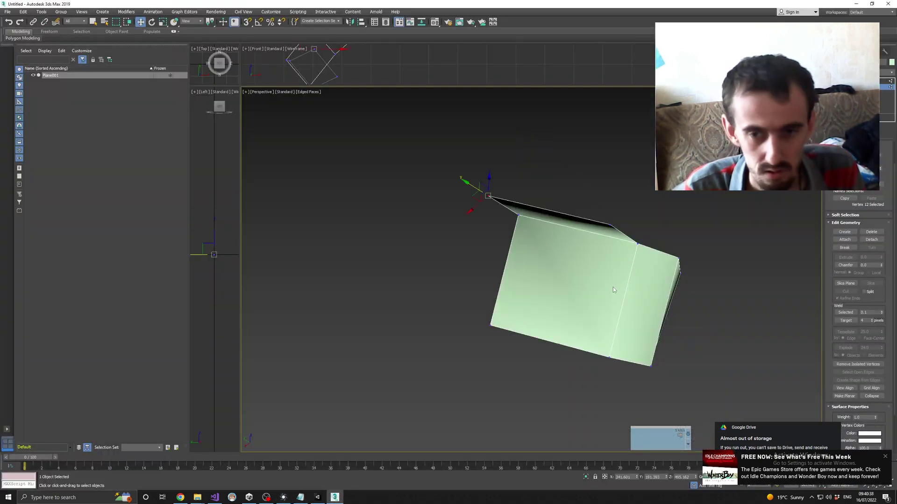
Copy control point 11's x coordinate from RealityCapture and set the corner vertex's X in 3ds Max to 350.297
click(283, 497)
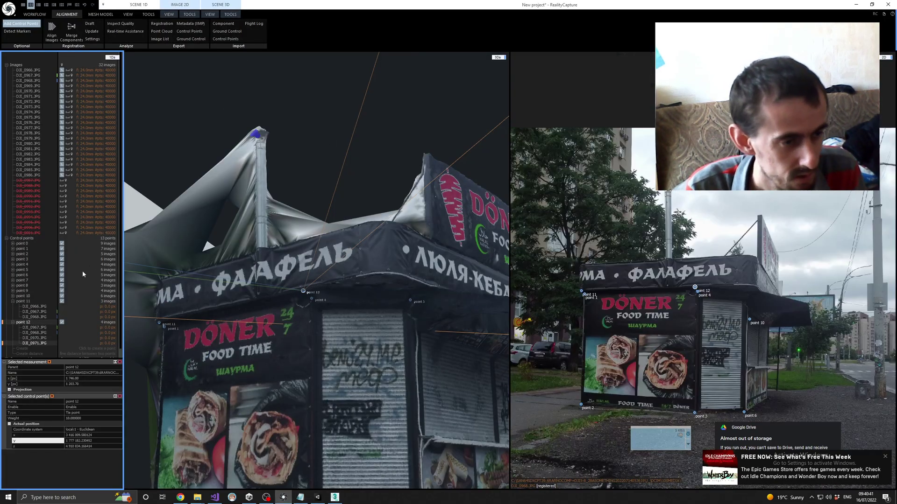
click(24, 302)
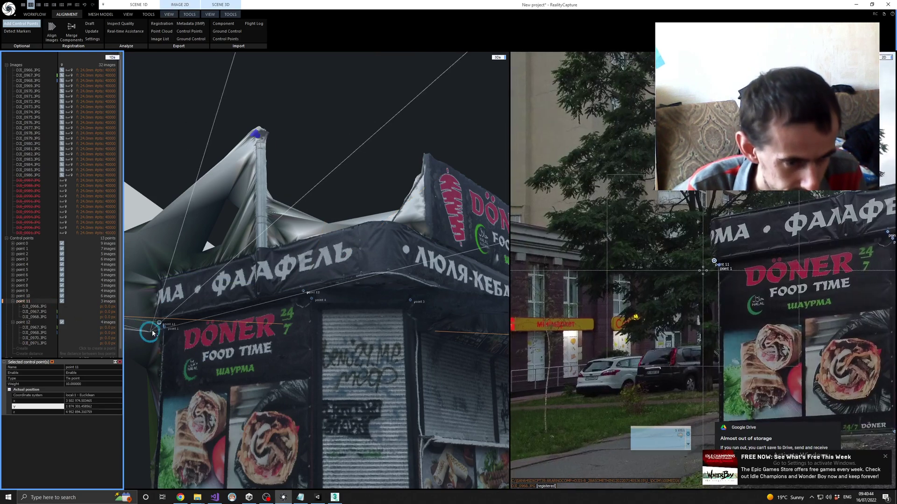
click(35, 328)
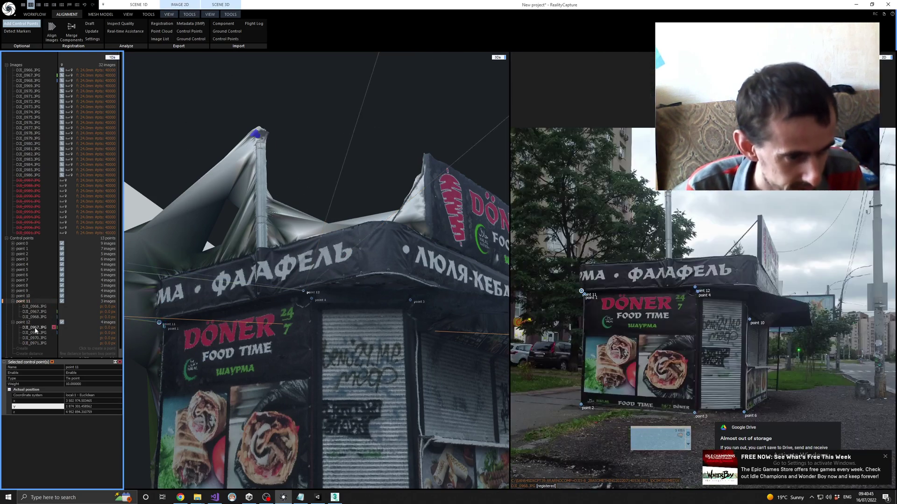
click(83, 402)
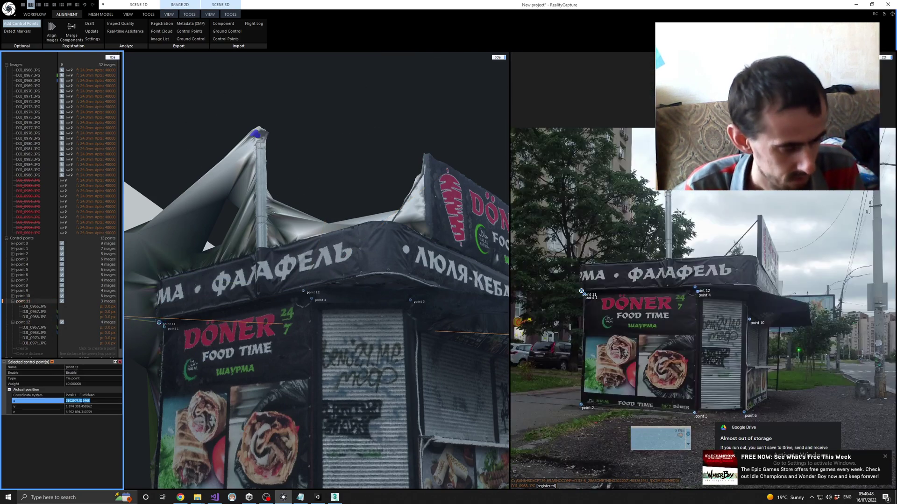
key(alt+Tab)
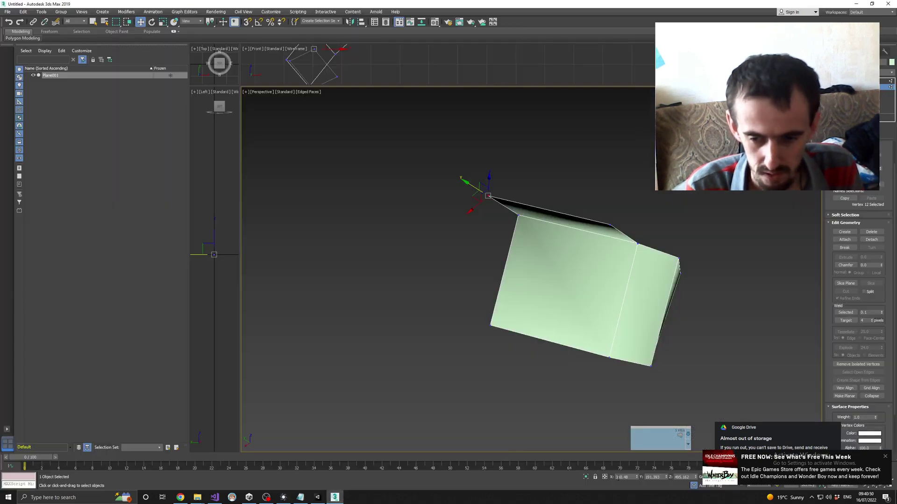
click(623, 480)
text(74.503465)
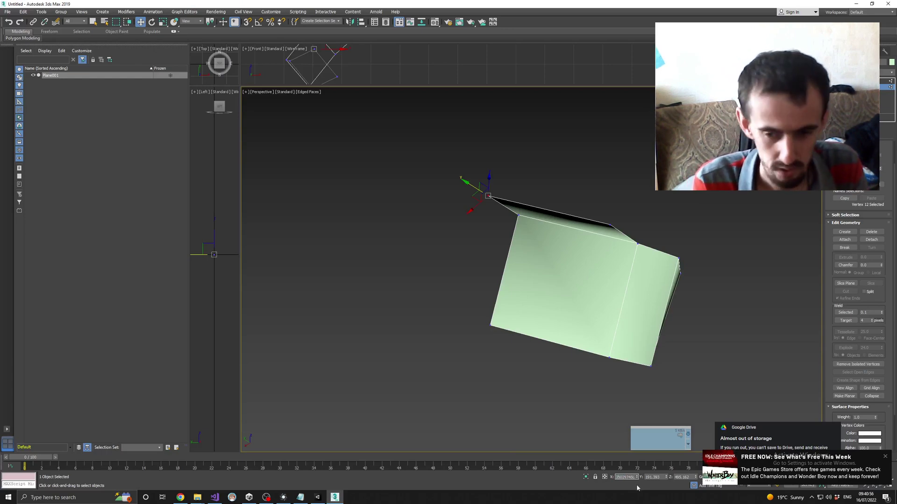
key(Return)
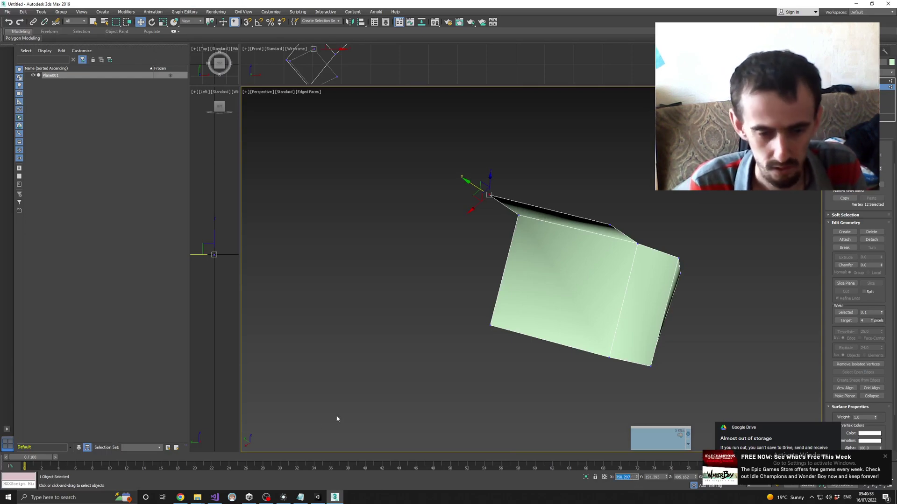
Copy control point 11's y coordinate from RealityCapture and set the corner vertex's Y in 3ds Max to 187.43
click(283, 497)
click(82, 406)
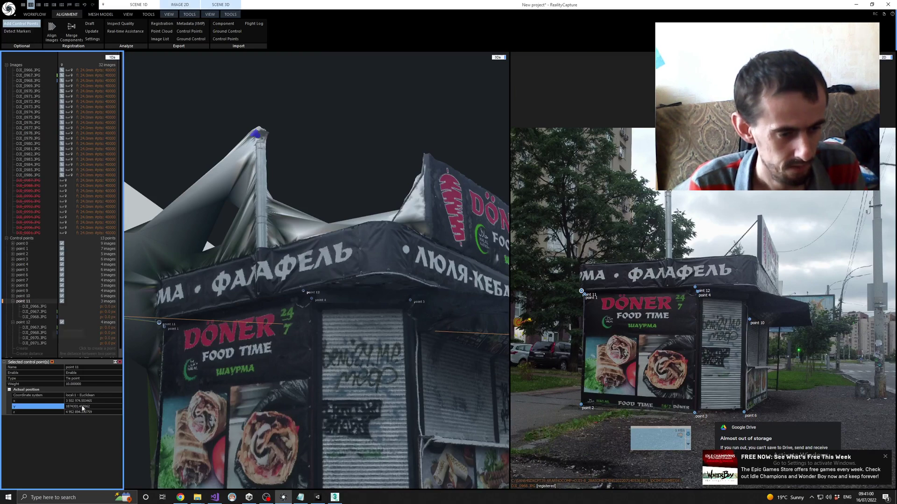
click(82, 407)
click(335, 496)
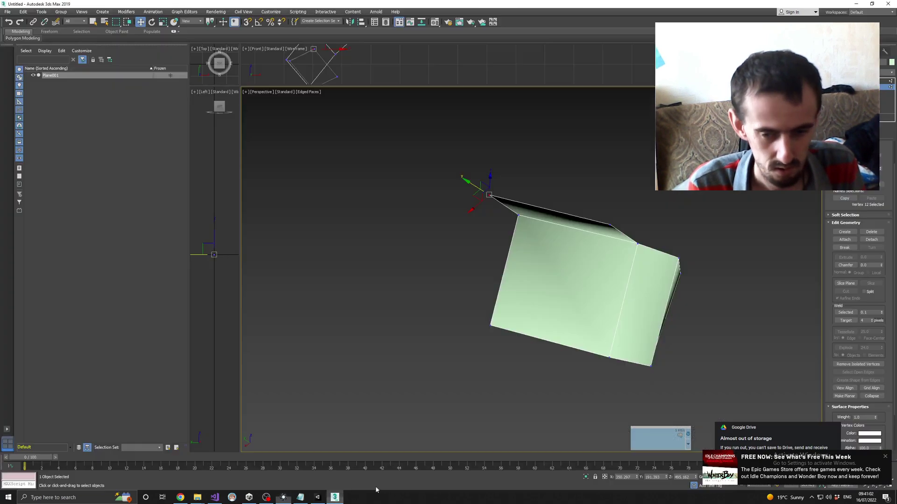
double_click(653, 478)
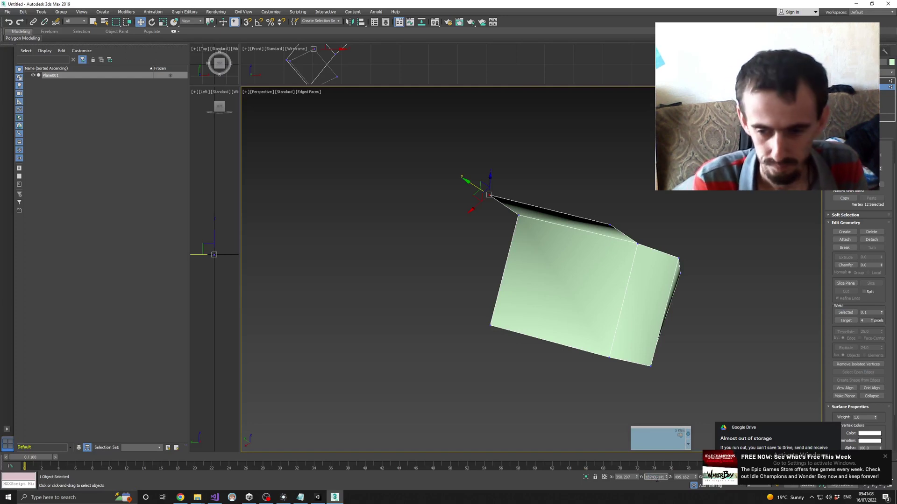
key(Return)
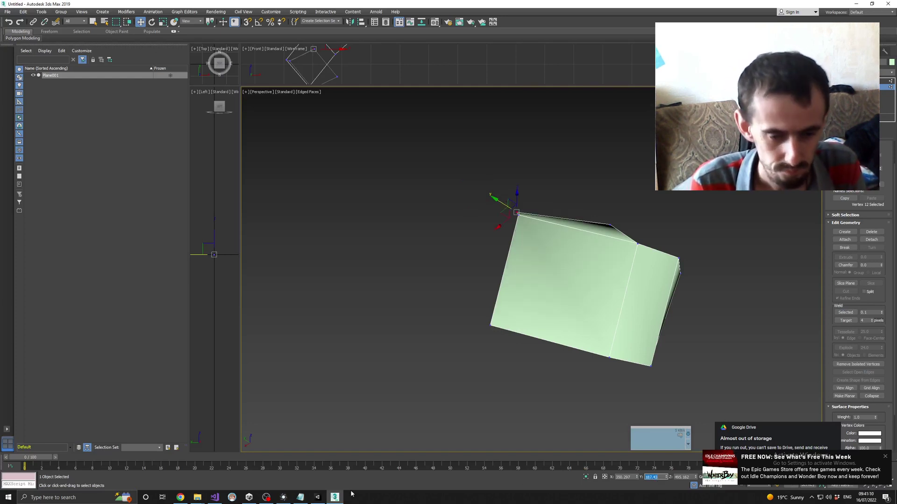
Copy control point 11's z coordinate from RealityCapture and set the corner vertex's Z in 3ds Max to 491.289
click(283, 496)
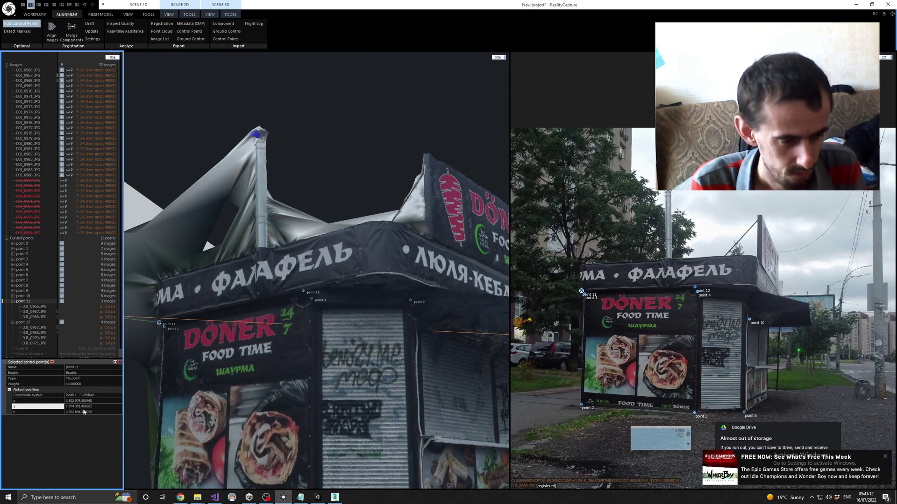
click(76, 413)
double_click(77, 412)
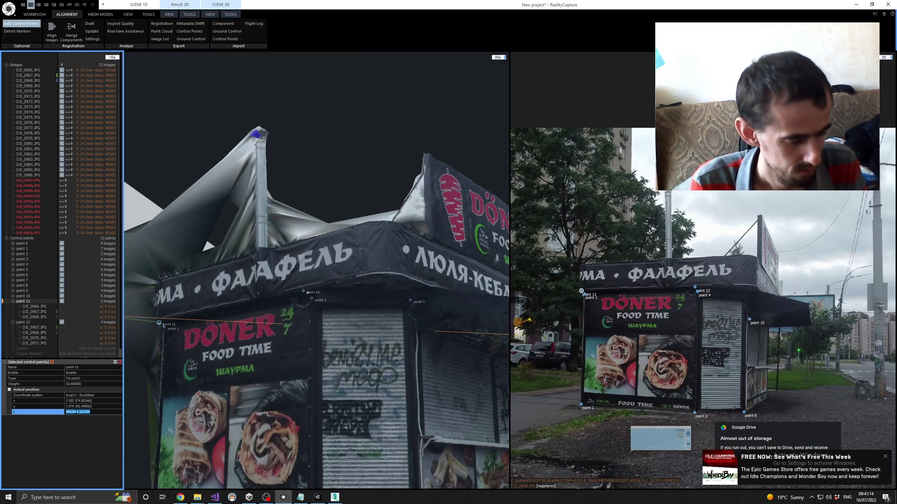
click(334, 497)
double_click(681, 477)
key(ctrl+v)
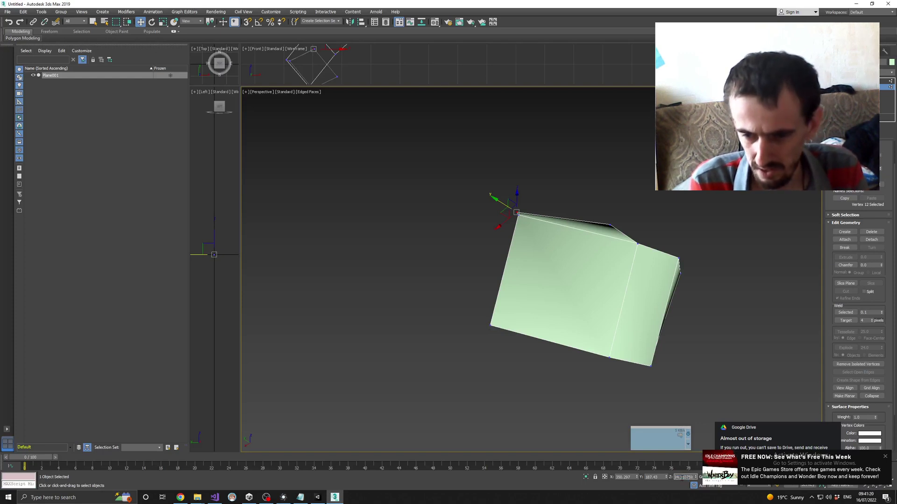
key(Home)
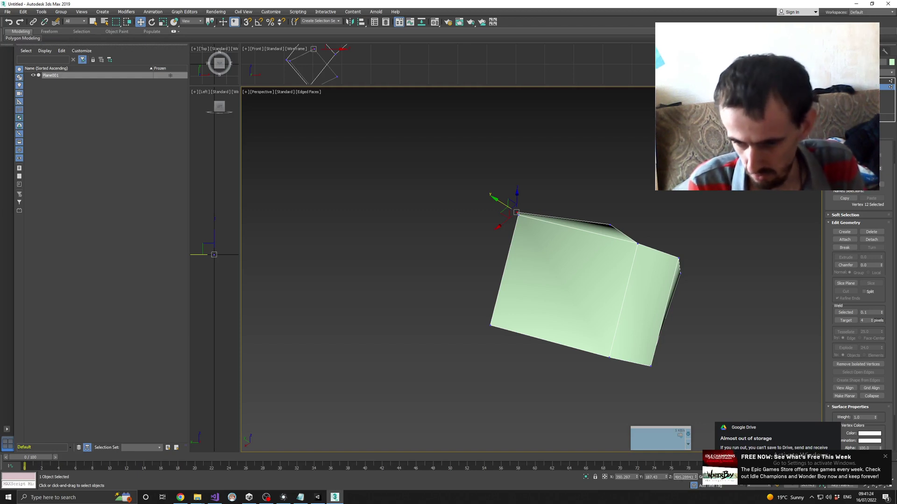
key(Return)
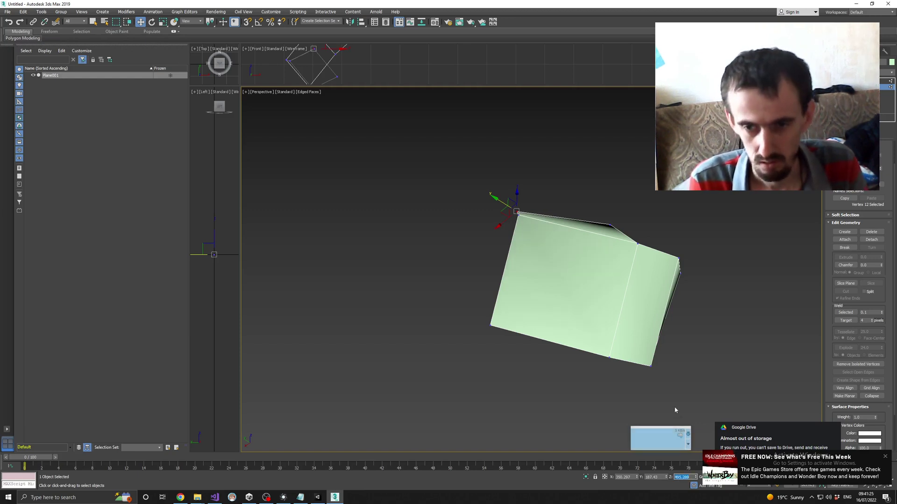
Select the strip's other outer vertex and set its X to 341.601, using control point 12's x coordinate from RealityCapture
click(608, 226)
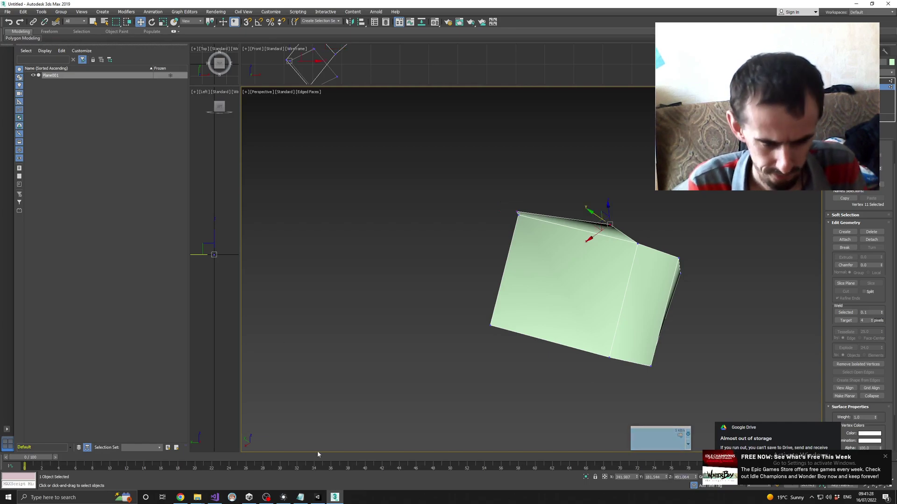
click(282, 497)
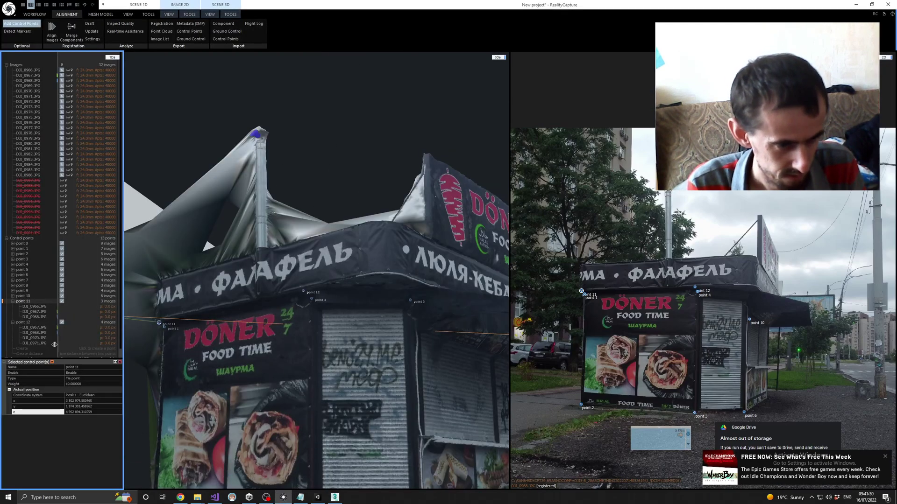
click(21, 326)
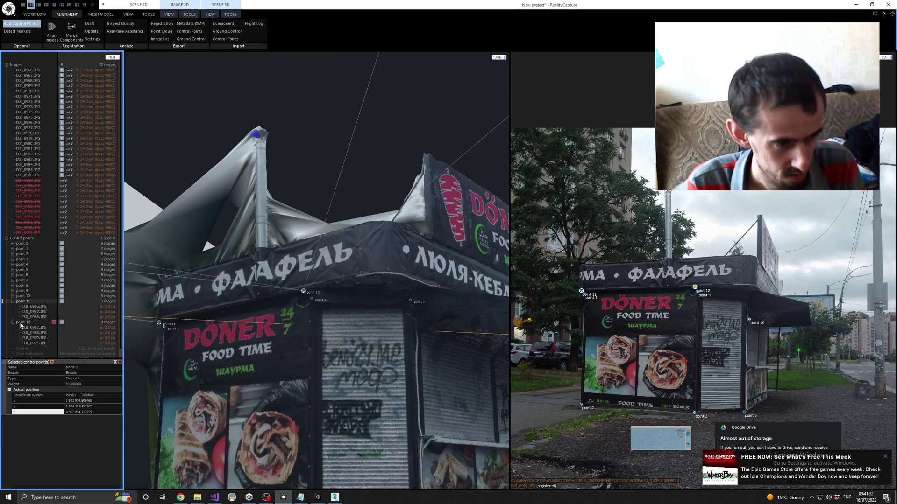
click(105, 401)
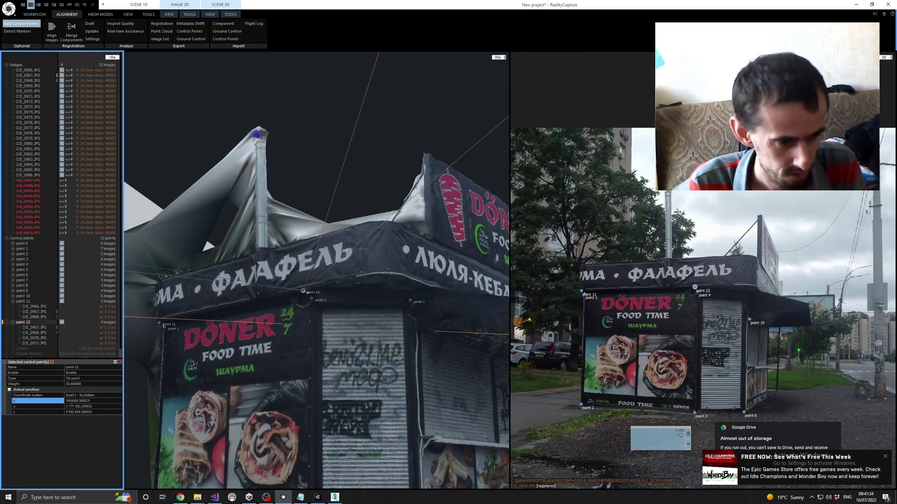
key(ctrl+a)
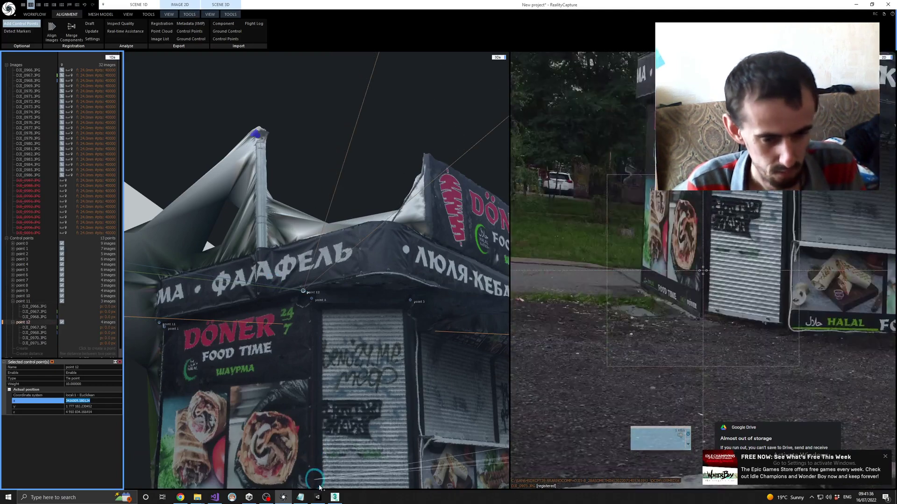
click(334, 498)
double_click(634, 477)
key(ctrl+v)
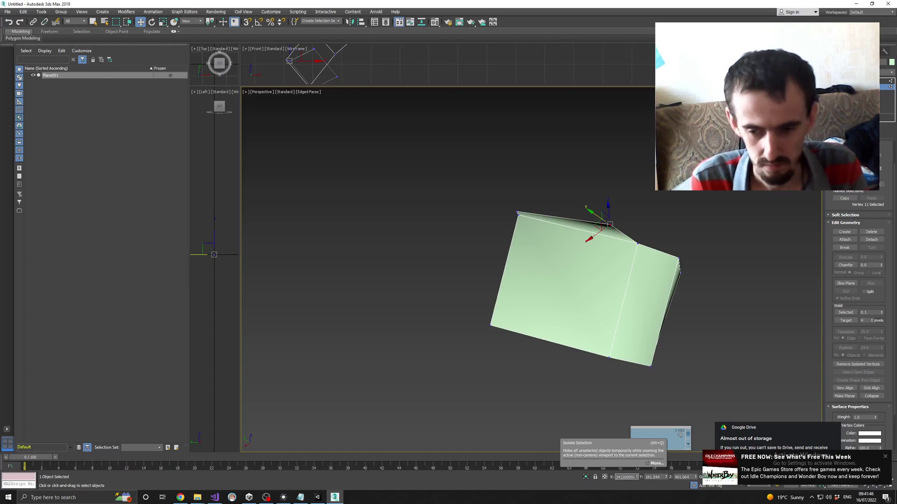
key(Return)
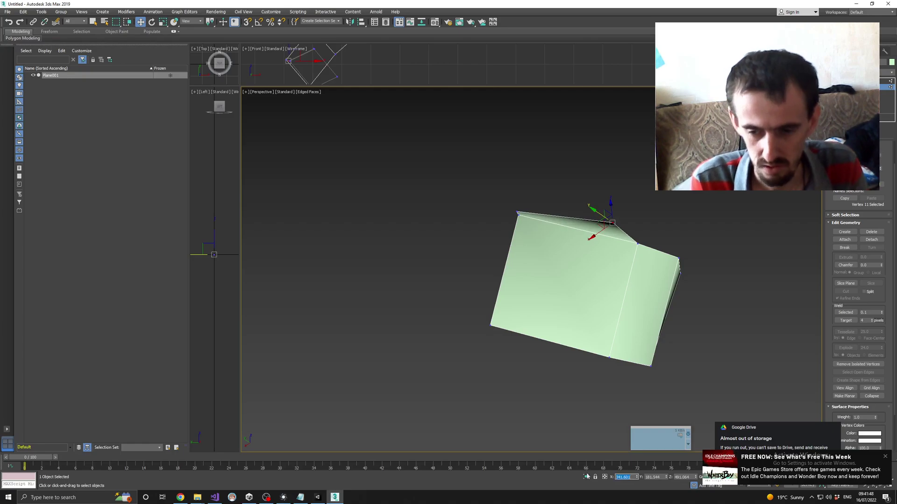
Copy control point 12's y coordinate from RealityCapture and set the selected vertex's Y in 3ds Max to 177.718
click(283, 498)
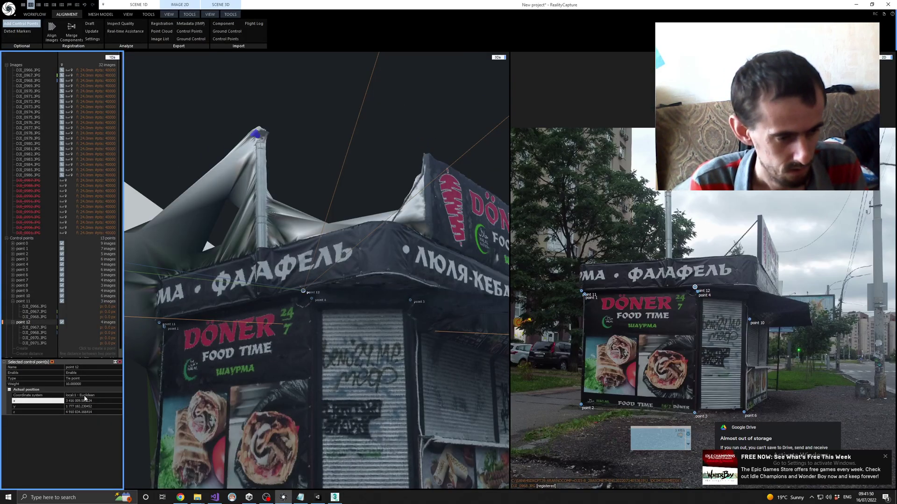
click(78, 407)
double_click(78, 408)
scroll(650, 471, up, 3)
key(alt+Tab)
double_click(650, 477)
text(32.230452)
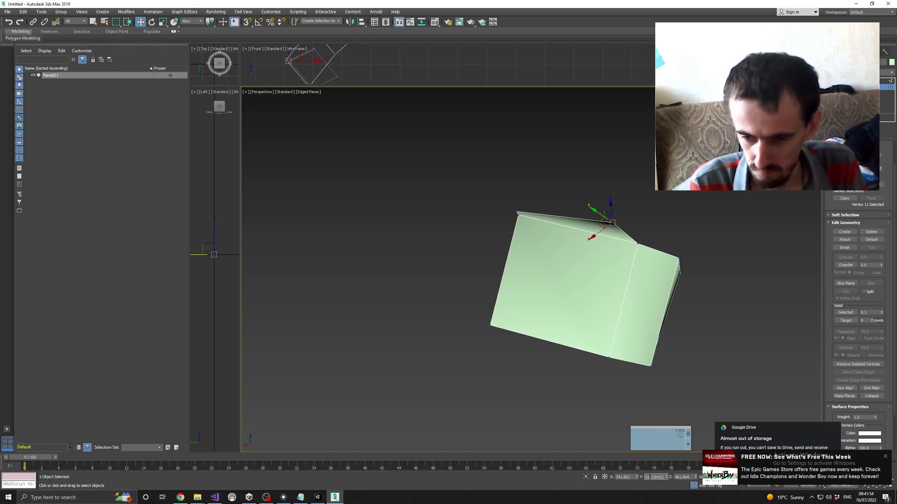
key(End)
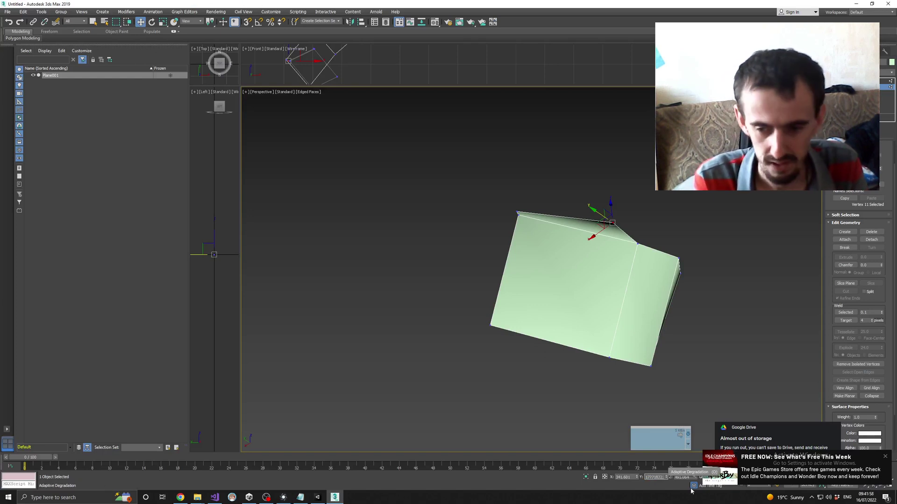
key(Return)
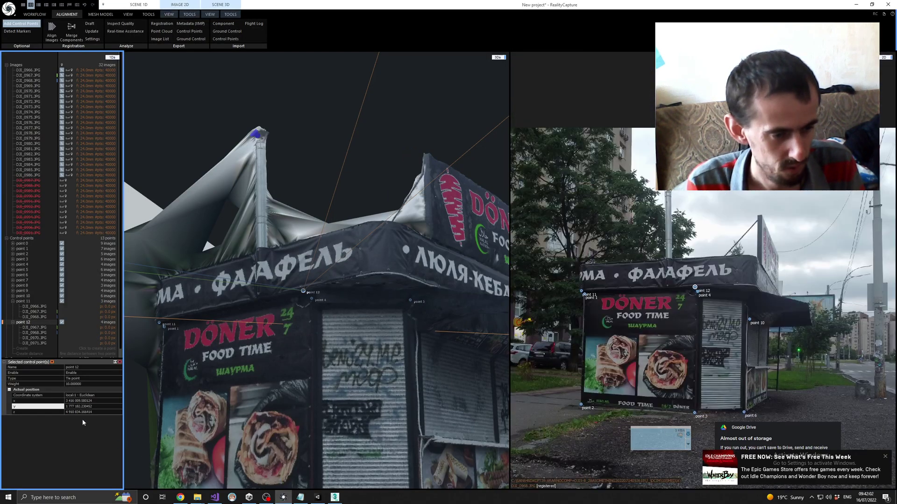
Copy control point 12's z coordinate from RealityCapture and set the selected vertex's Z in 3ds Max to 491.083
click(73, 412)
click(73, 412)
click(74, 412)
double_click(73, 412)
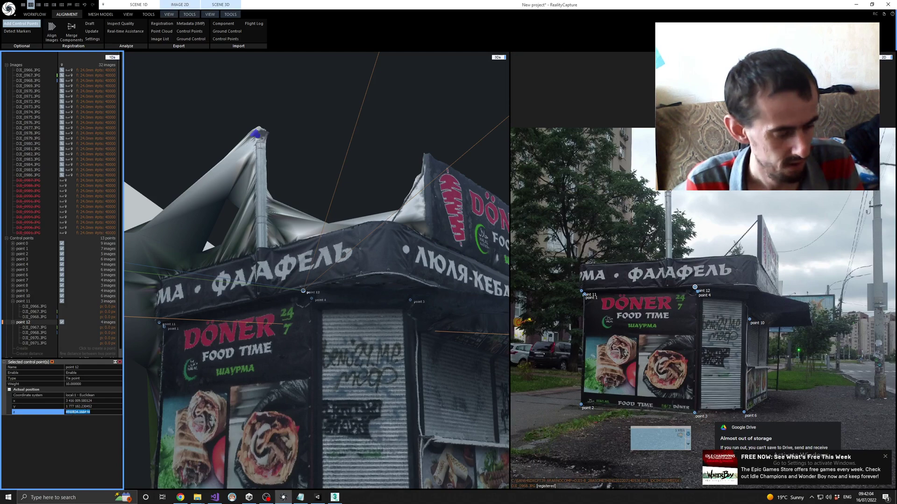
click(334, 497)
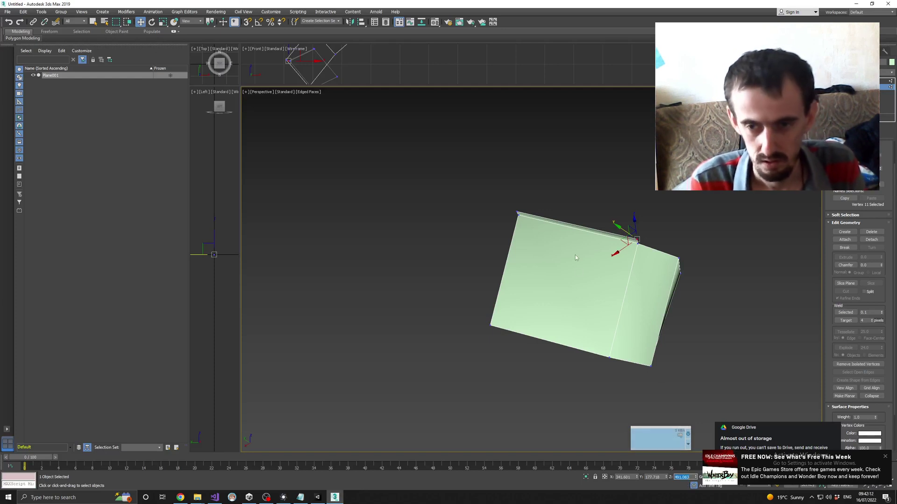
alt+middle_drag(592, 233, 603, 209)
scroll(610, 220, up, 3)
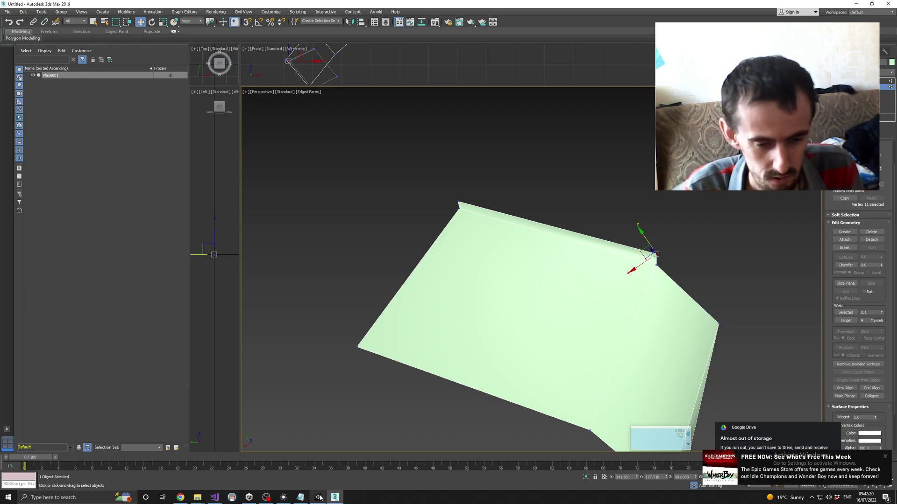
In RealityCapture, add a control point on the awning's lower edge at the curved corner above the roller shutter
click(283, 497)
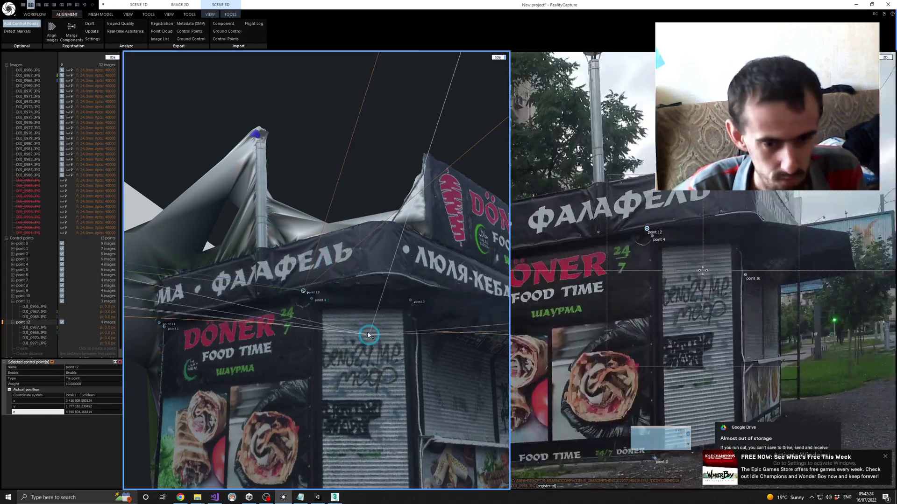
drag(380, 338, 383, 322)
scroll(384, 322, up, 3)
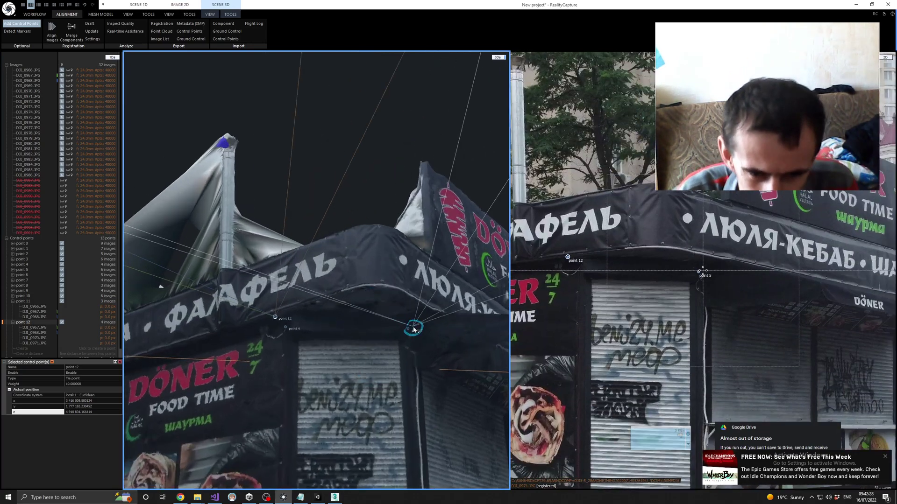
click(299, 321)
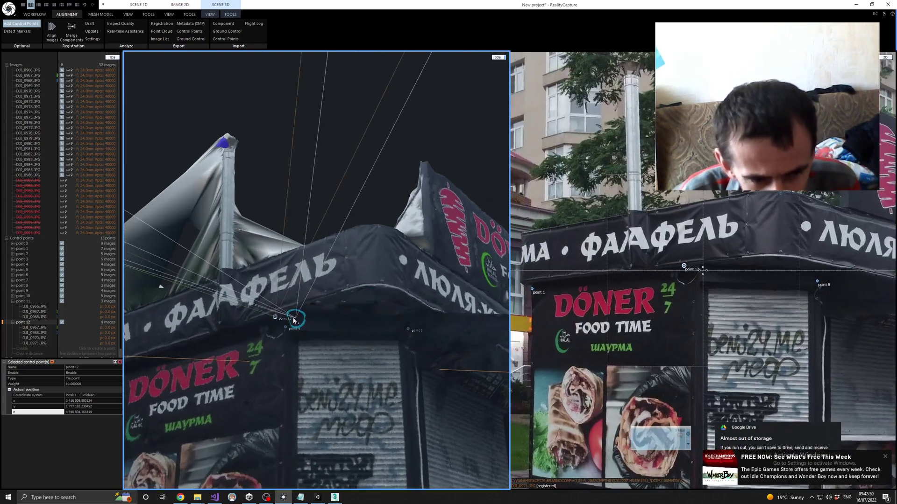
click(398, 323)
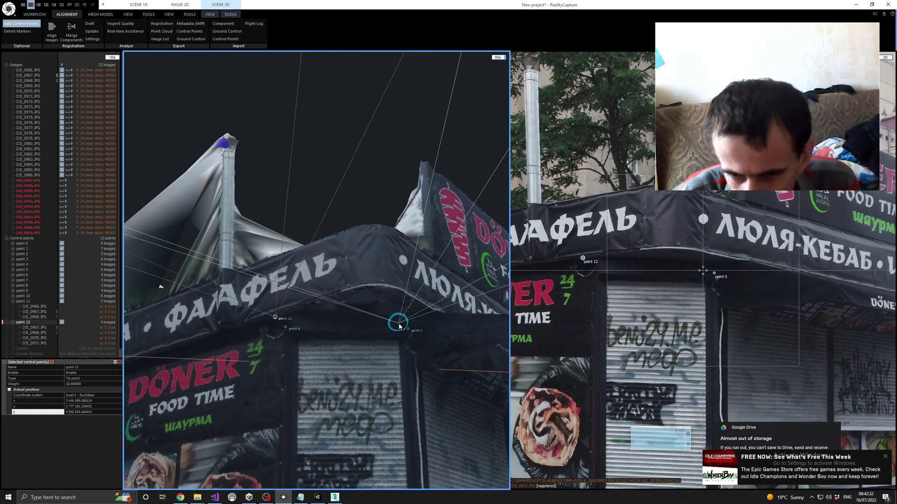
click(420, 324)
scroll(435, 306, up, 2)
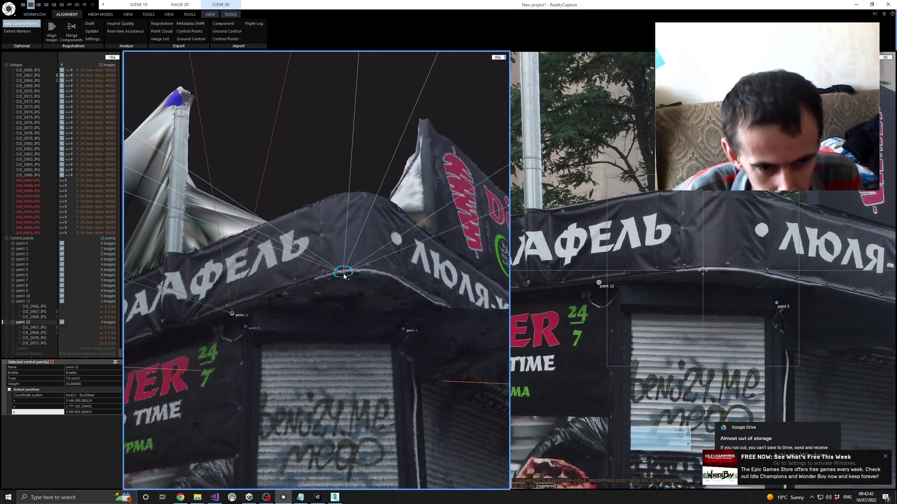
scroll(334, 286, down, 3)
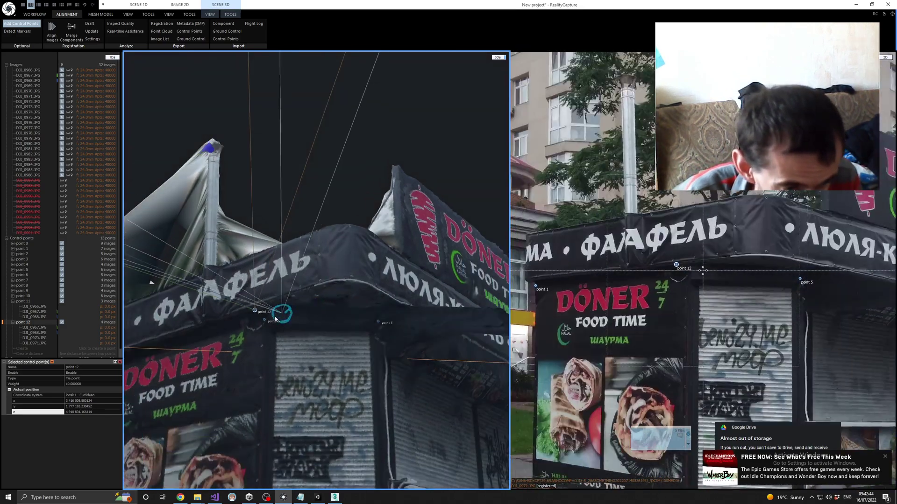
scroll(224, 333, up, 1)
scroll(222, 334, up, 8)
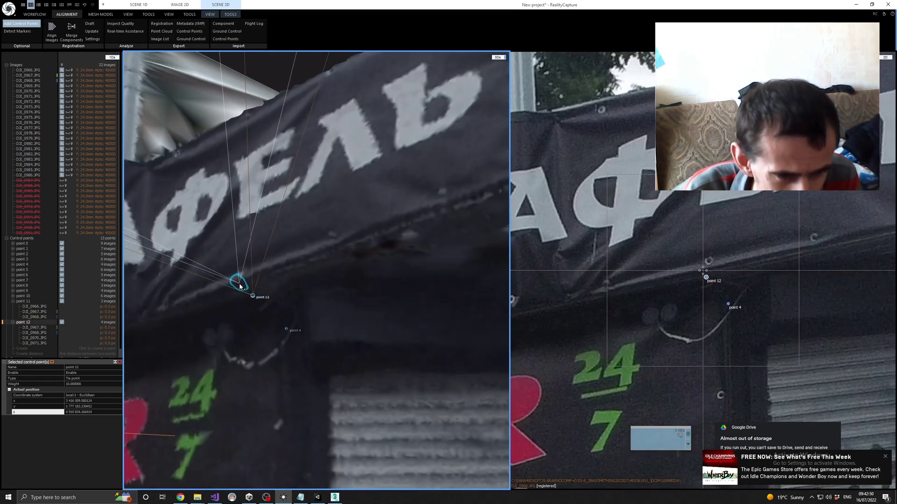
scroll(239, 292, down, 3)
scroll(286, 311, down, 5)
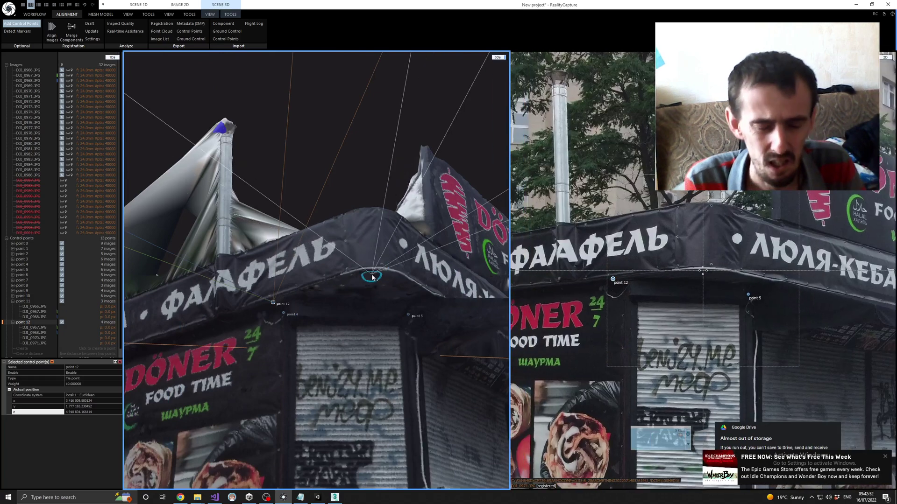
scroll(372, 277, up, 5)
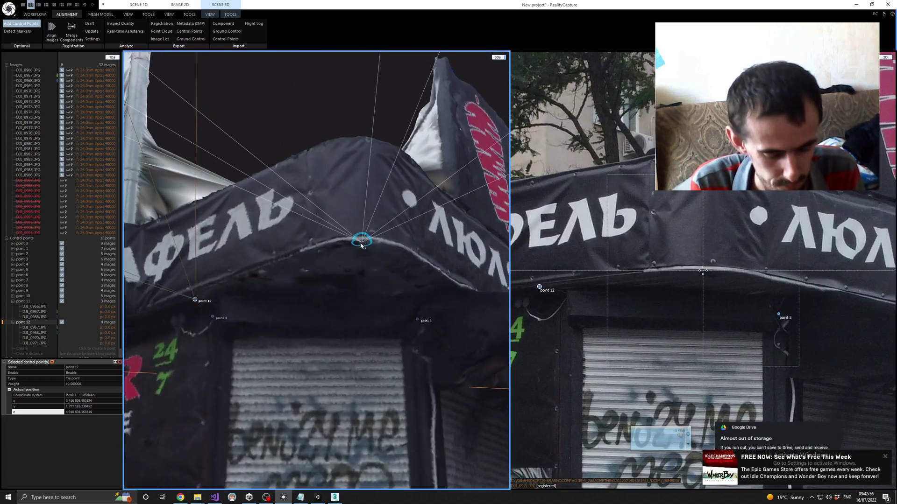
click(348, 243)
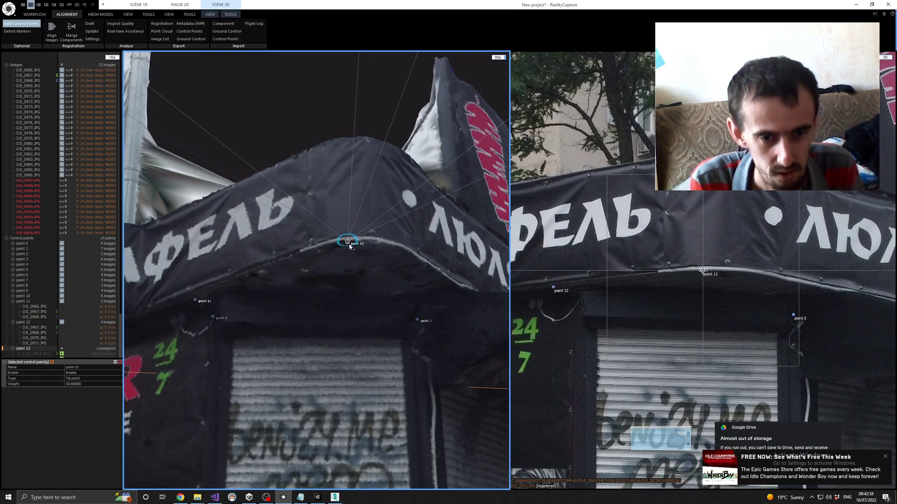
Validate the suggested image measurements of control point 13 and copy its x coordinate
click(62, 302)
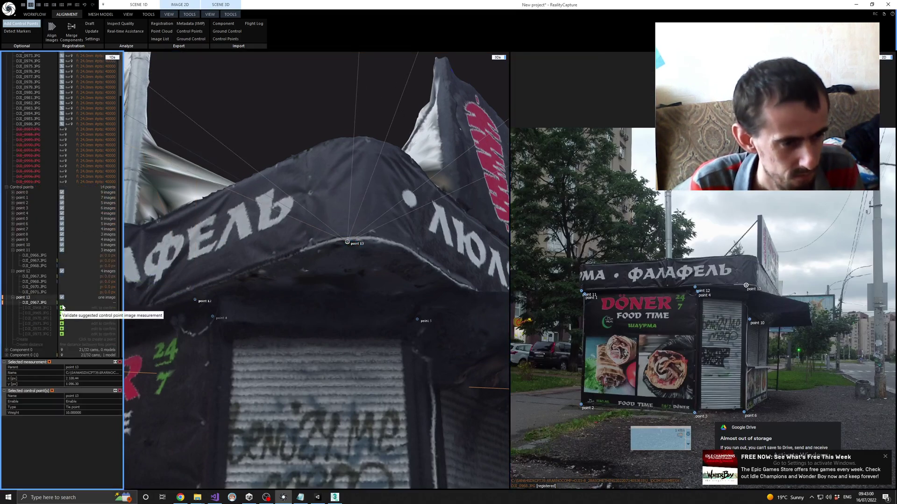
click(62, 308)
click(61, 313)
click(62, 318)
click(62, 324)
click(62, 329)
click(63, 335)
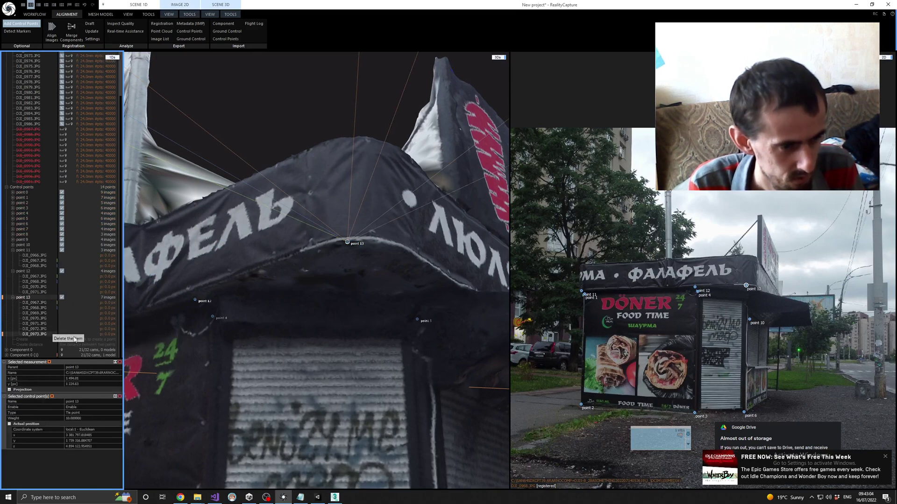
click(38, 435)
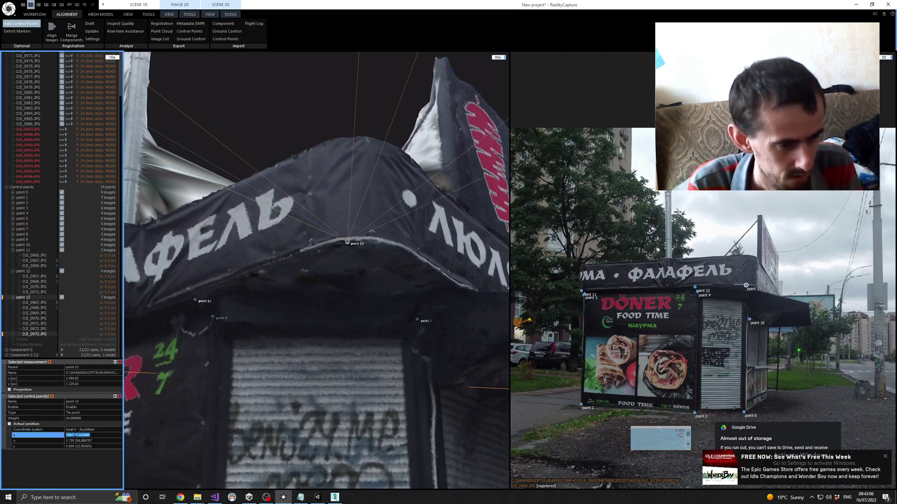
In 3ds Max, extend the slanted corner edge beside the finished strip outward into a new polygon and select its outer vertex nearest the strip
click(337, 498)
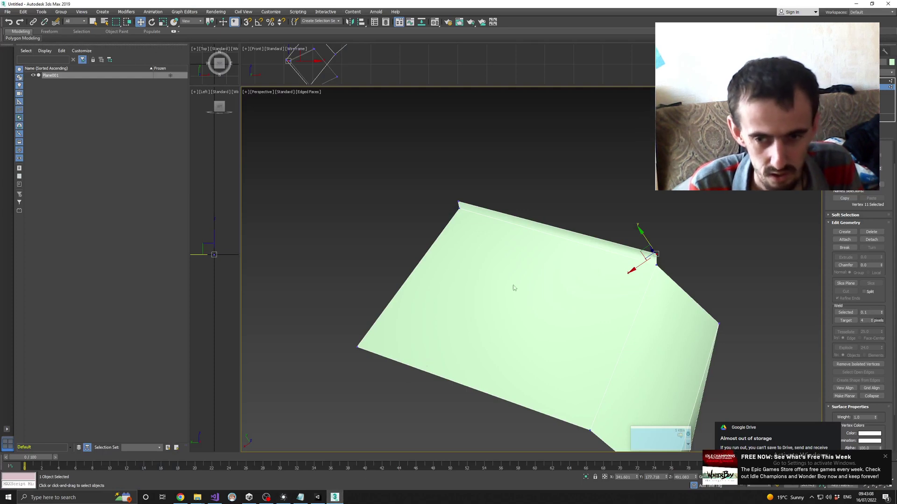
middle_drag(608, 300, 442, 266)
key(2)
click(528, 273)
alt+middle_drag(528, 274, 469, 295)
shift+drag(416, 324, 463, 282)
key(1)
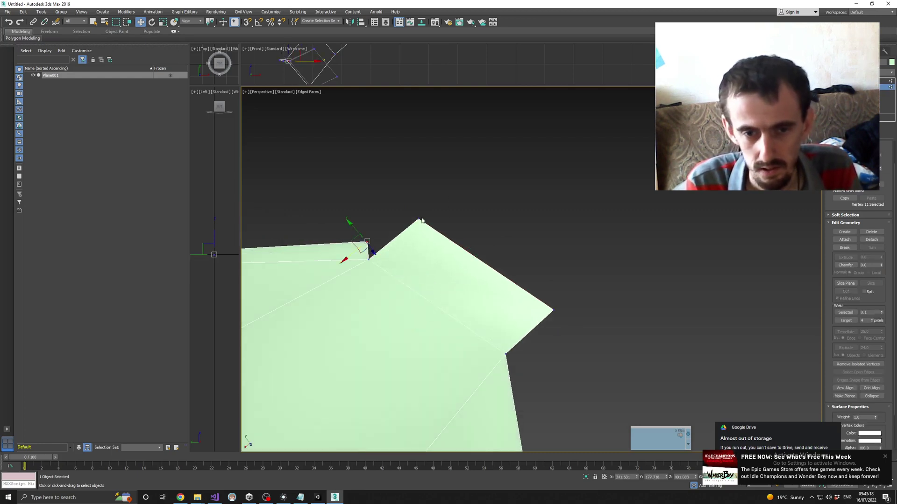
click(418, 219)
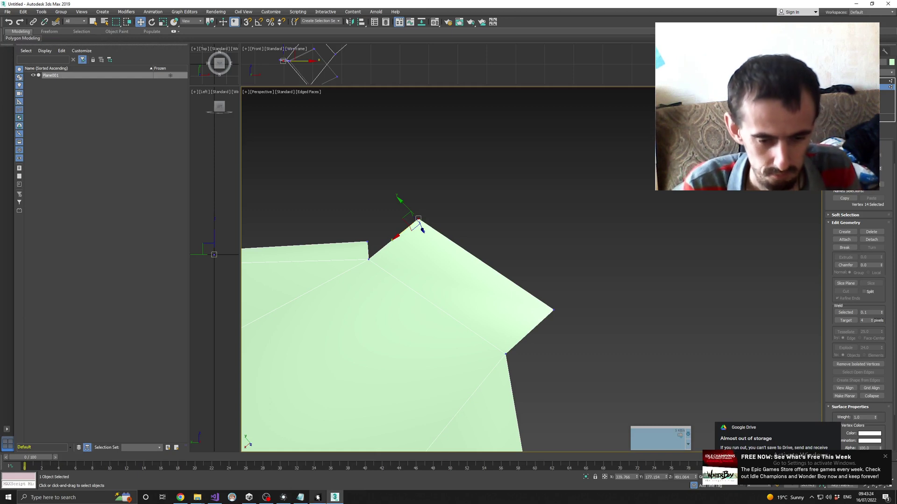
Select the new polygon's outer vertex farthest from the finished strip and set its X to control point 13's x coordinate, 338.18
mouse_move(317, 498)
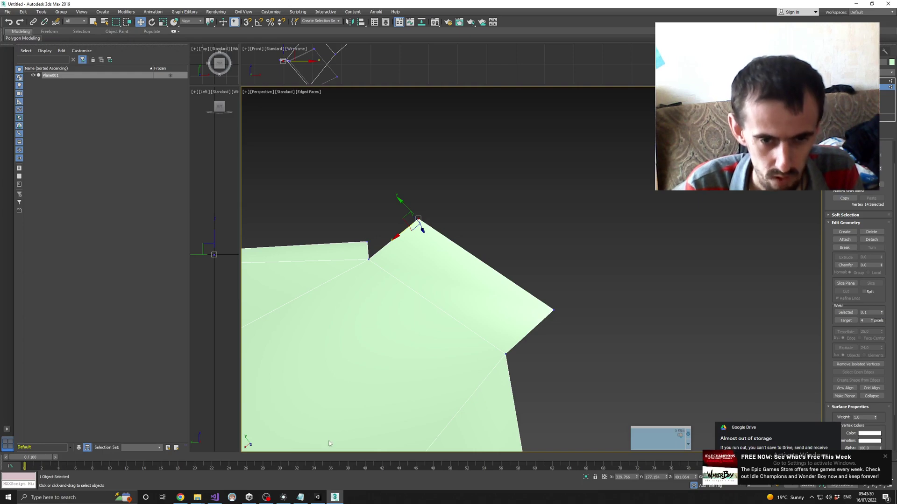
click(283, 497)
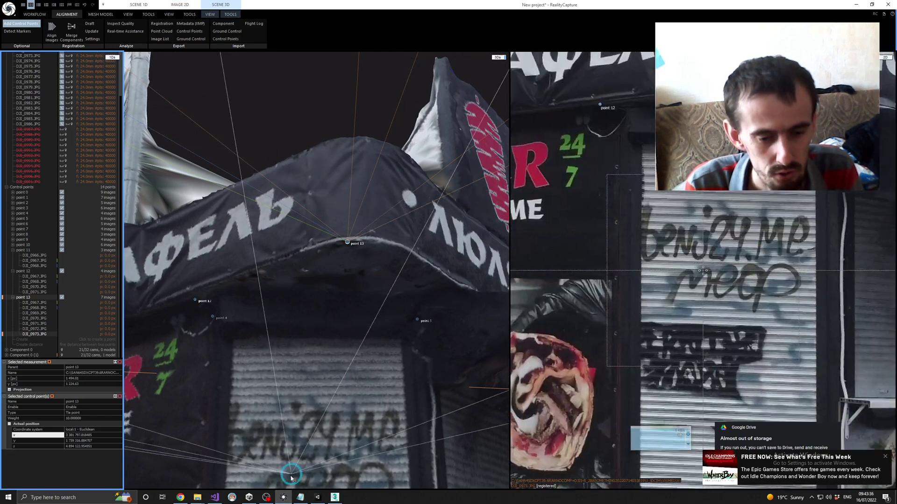
click(284, 498)
click(553, 310)
click(626, 477)
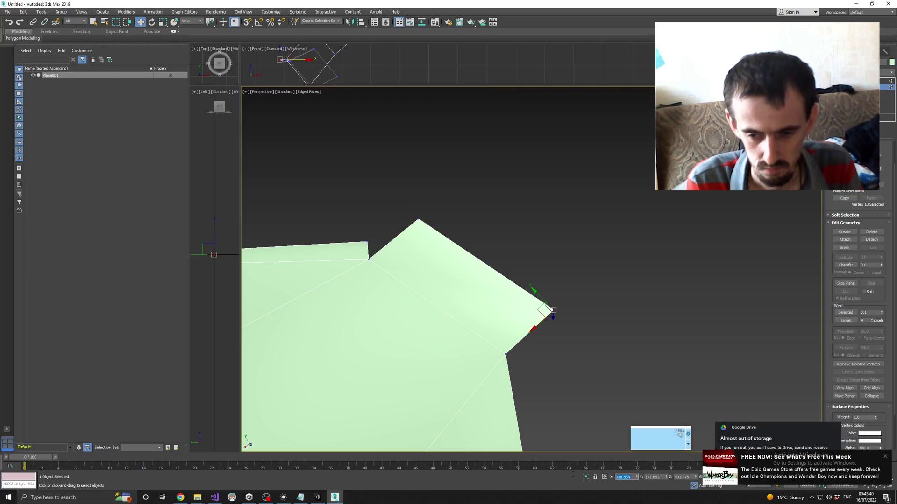
text(37.818485)
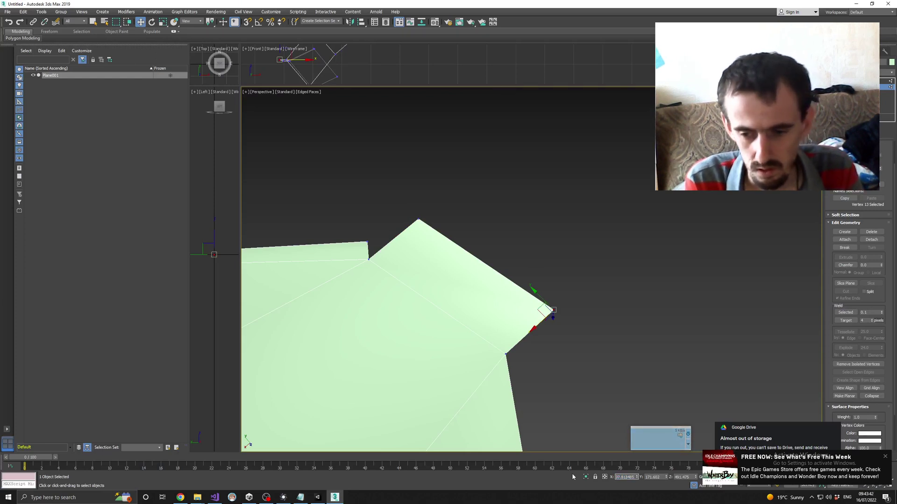
key(BackSpace)
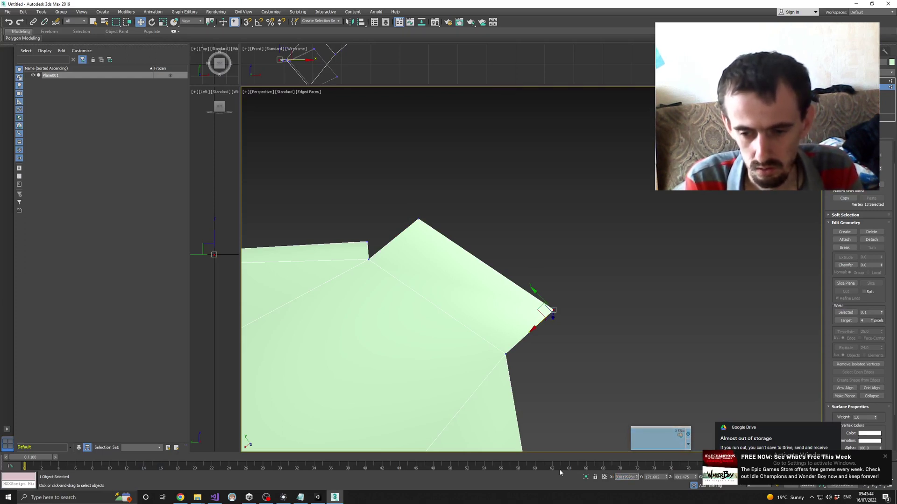
key(Return)
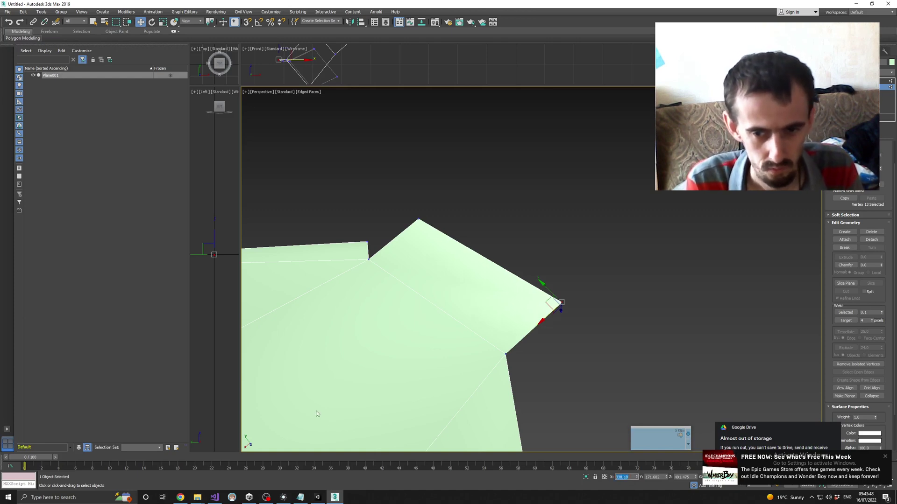
Copy control point 13's y coordinate from RealityCapture and set the selected vertex's Y in 3ds Max to 173.932
key(alt+Tab)
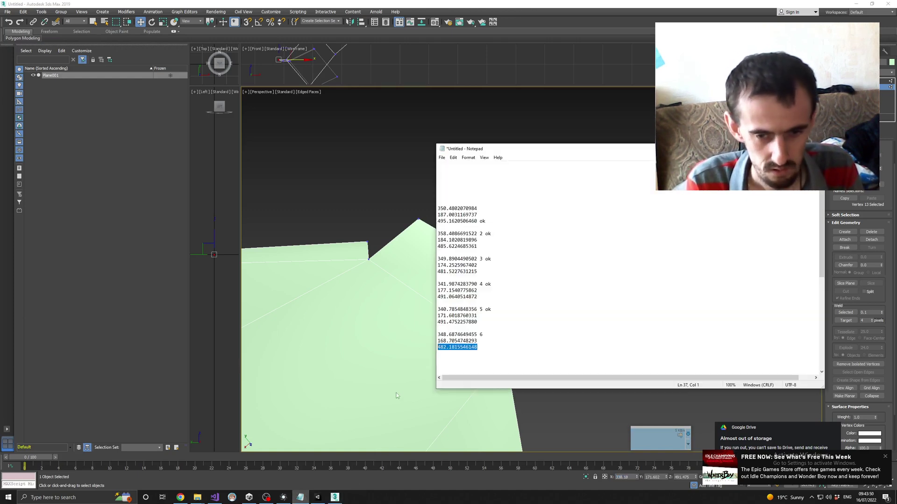
click(300, 497)
click(284, 497)
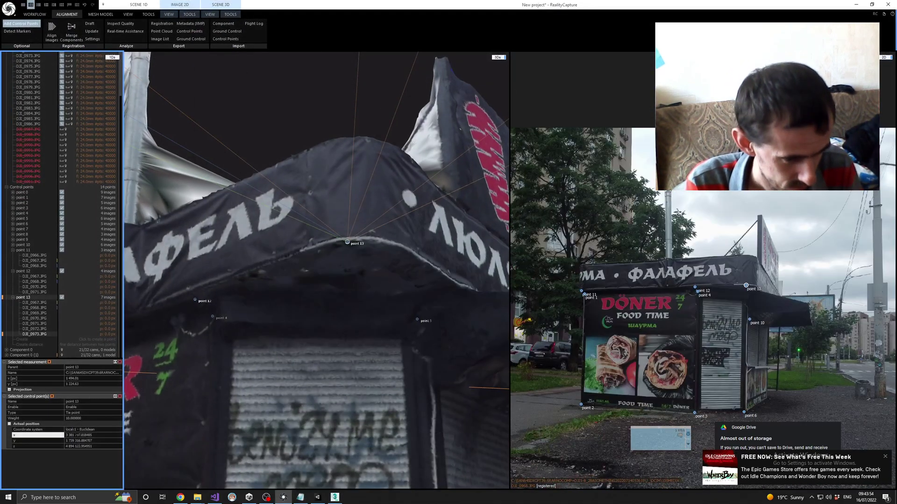
click(74, 441)
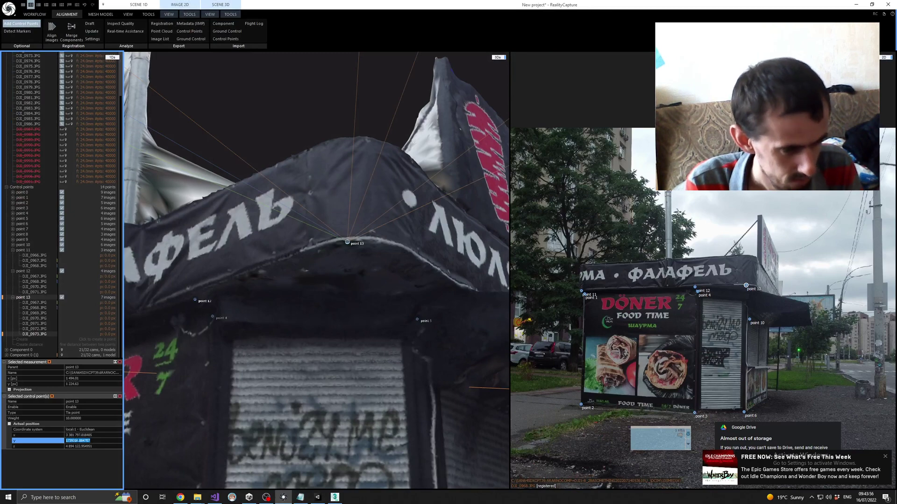
key(alt+Tab)
drag(661, 477, 618, 474)
text(16.884707)
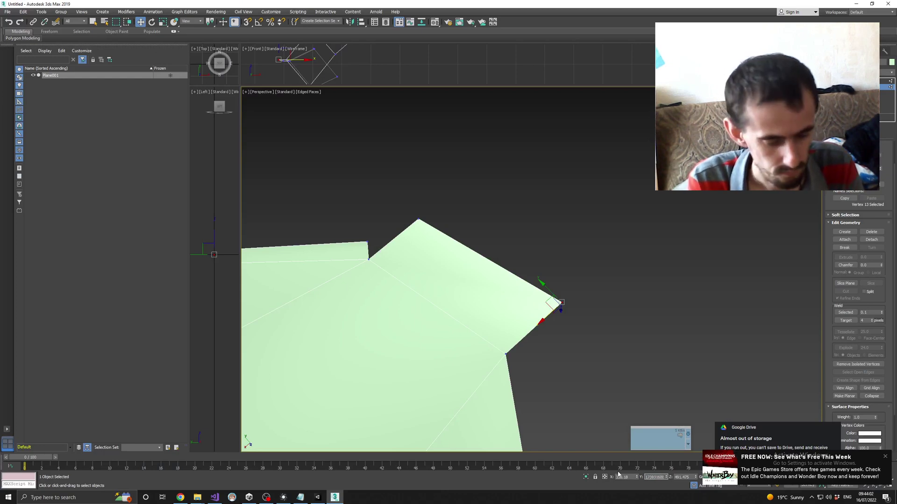
text(173.932)
key(Return)
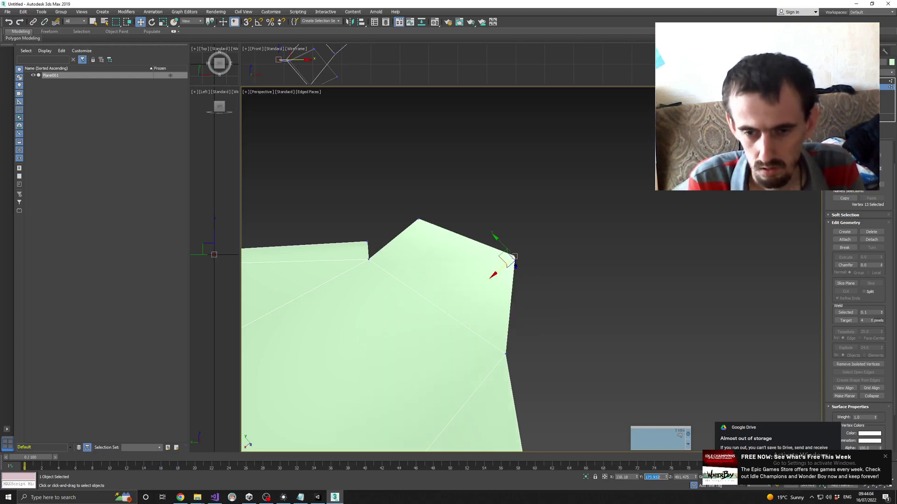
Copy control point 13's z coordinate from RealityCapture and set the selected vertex's Z in 3ds Max to 489.412
click(283, 497)
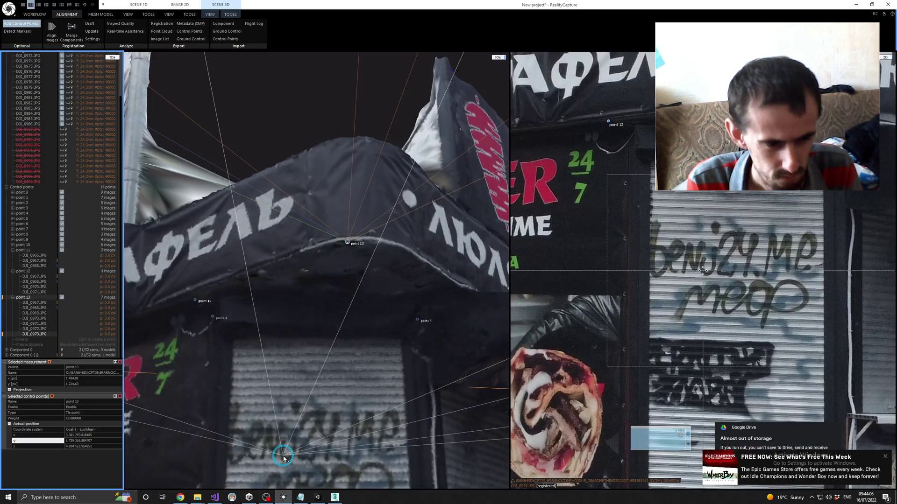
click(88, 448)
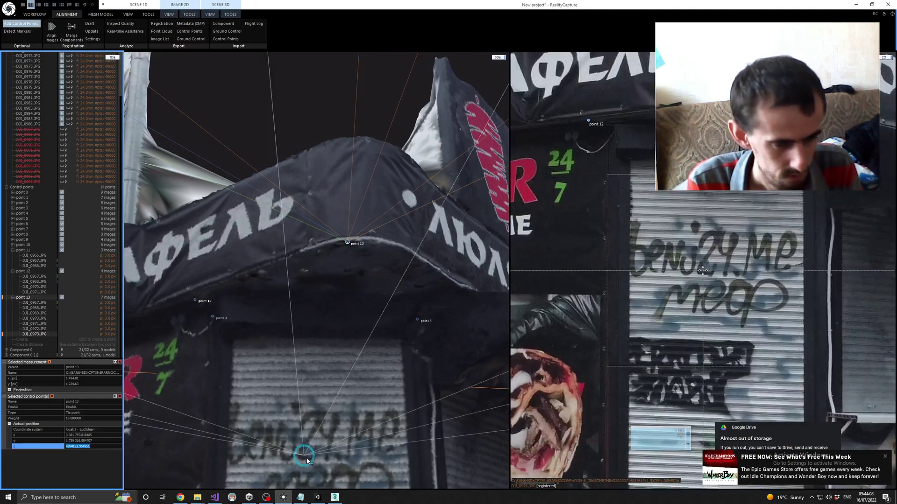
key(alt+Tab)
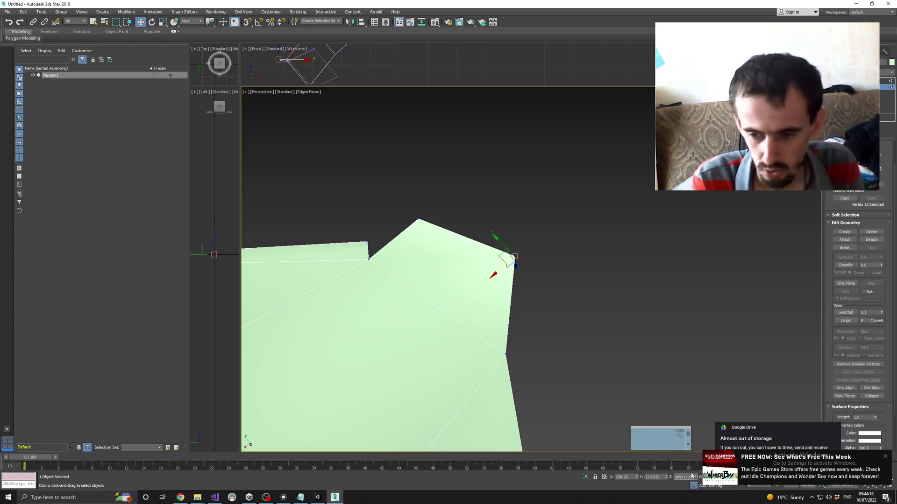
drag(514, 257, 513, 232)
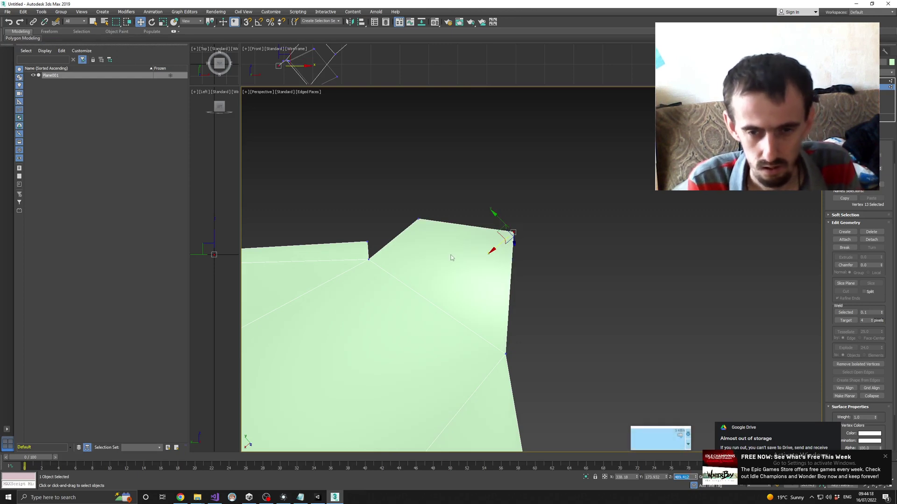
Copy the finished strip's corner vertex X and Y, 341.601 and 177.718, to the new polygon's outer vertex nearest the strip
click(418, 219)
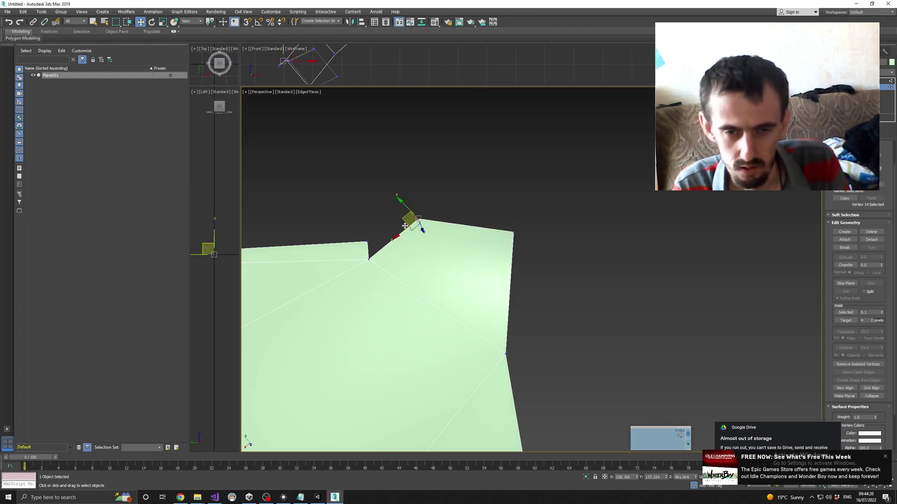
click(368, 242)
double_click(617, 477)
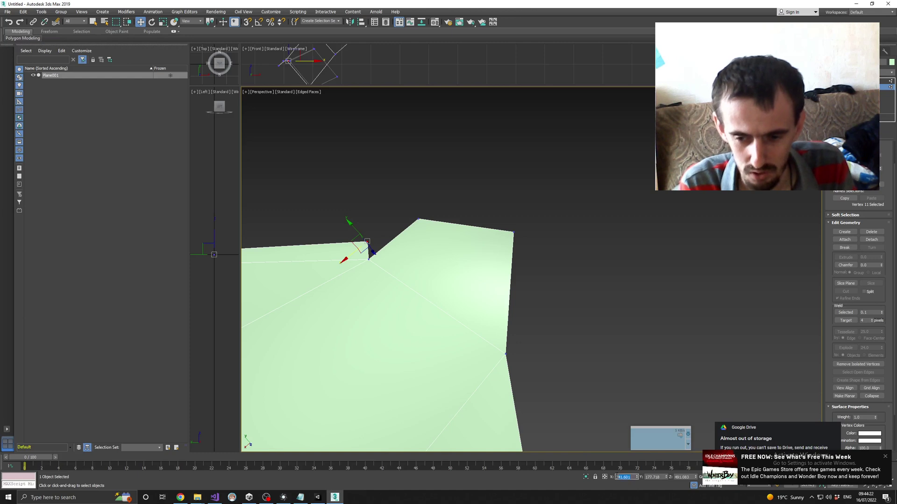
click(418, 219)
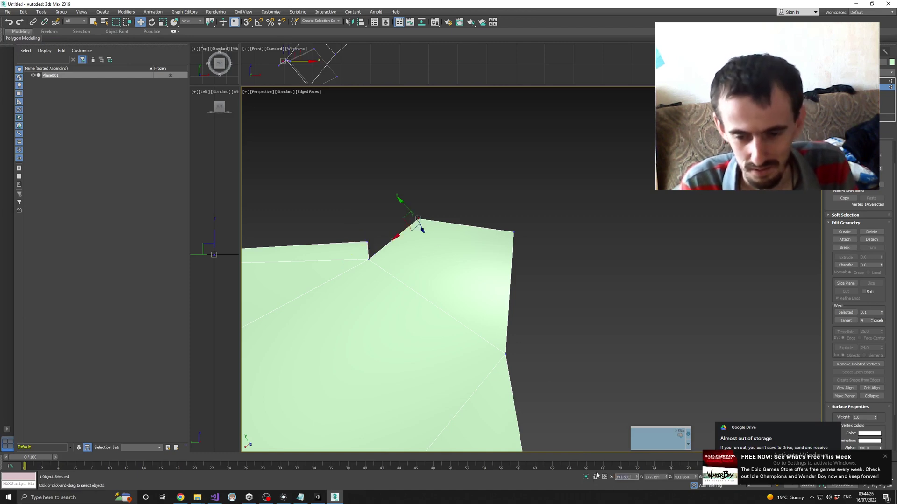
drag(415, 223, 369, 246)
click(369, 243)
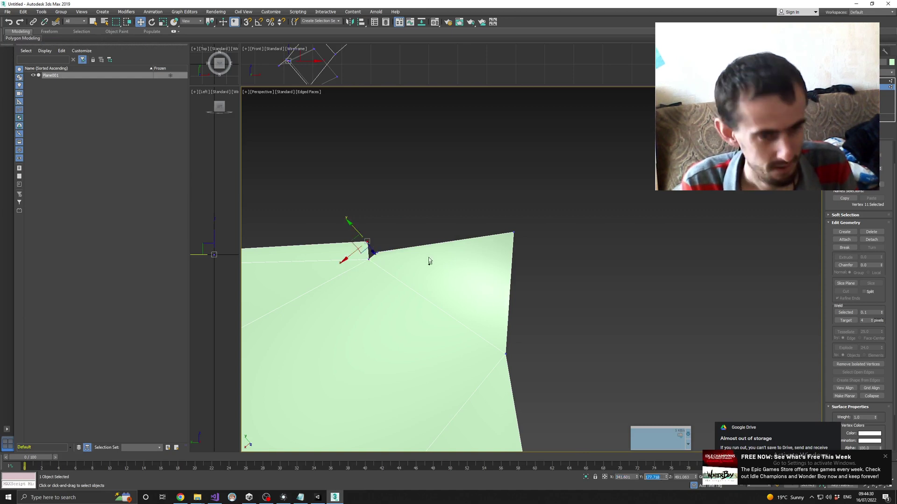
click(377, 252)
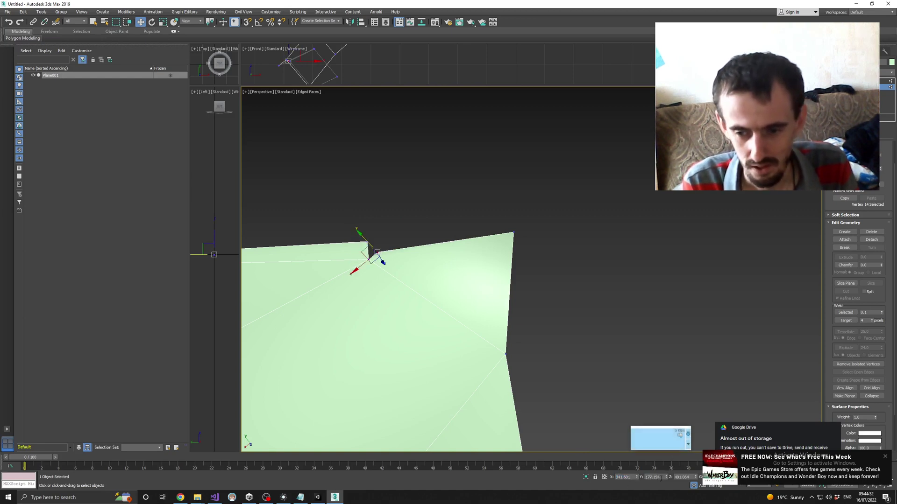
key(Return)
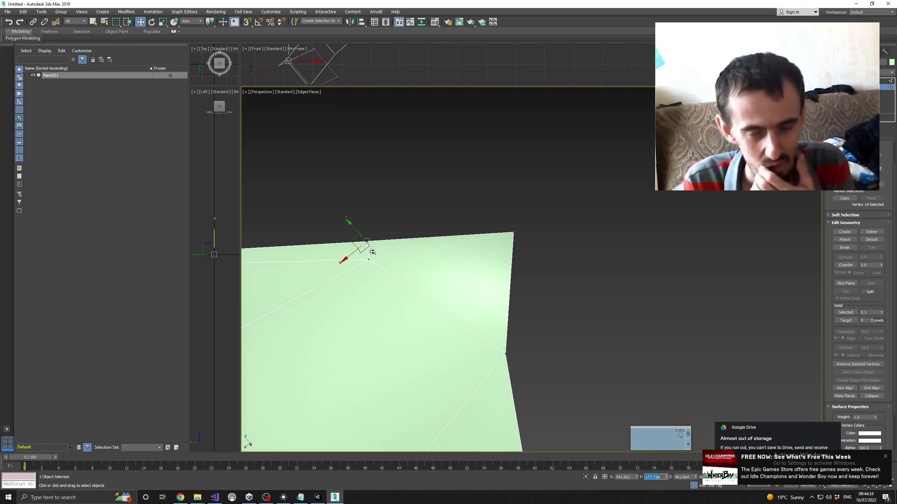
Match that vertex's Z to the strip's corner vertex, 491.083, and weld the two overlapping vertices with a 0.1 threshold
scroll(387, 261, up, 1)
scroll(387, 265, down, 1)
alt+middle_drag(418, 274, 413, 256)
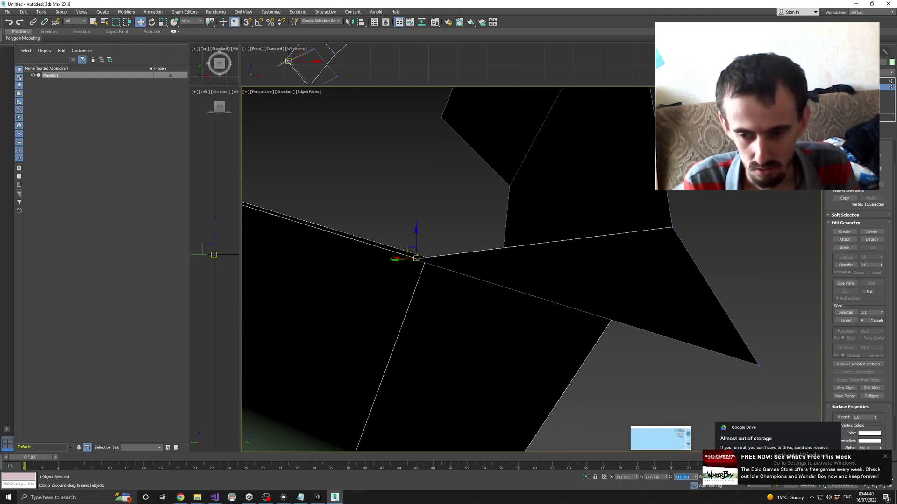
alt+middle_drag(437, 283, 421, 260)
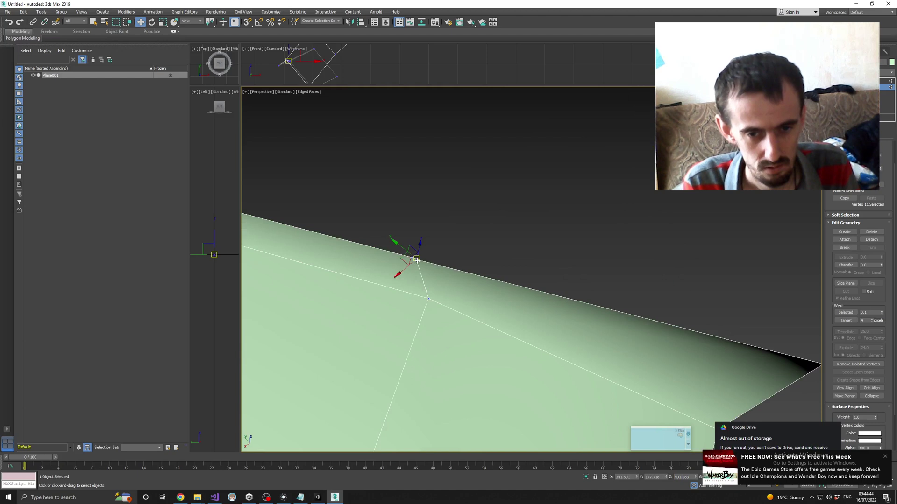
scroll(420, 259, up, 1)
scroll(421, 265, down, 1)
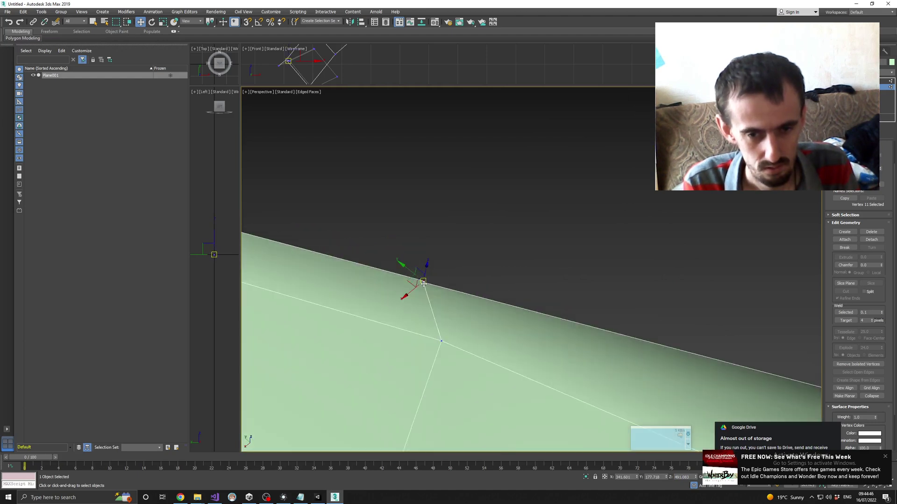
click(423, 283)
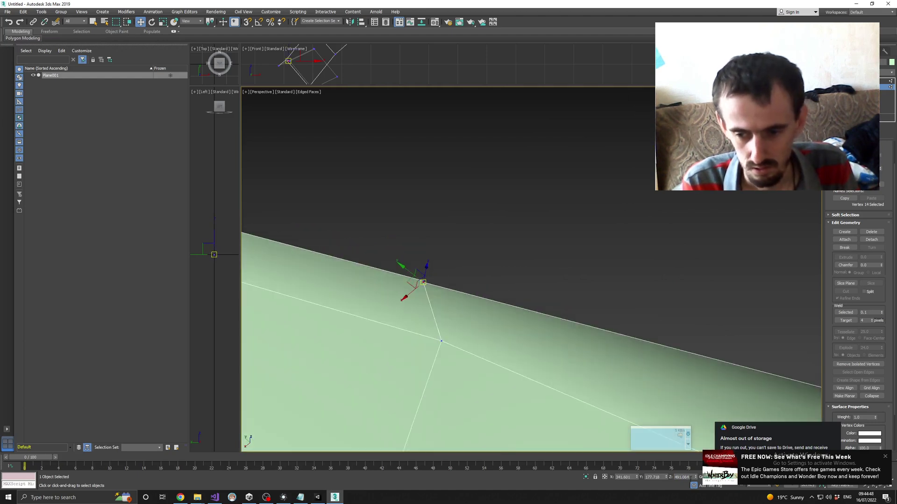
drag(691, 479, 643, 475)
key(Return)
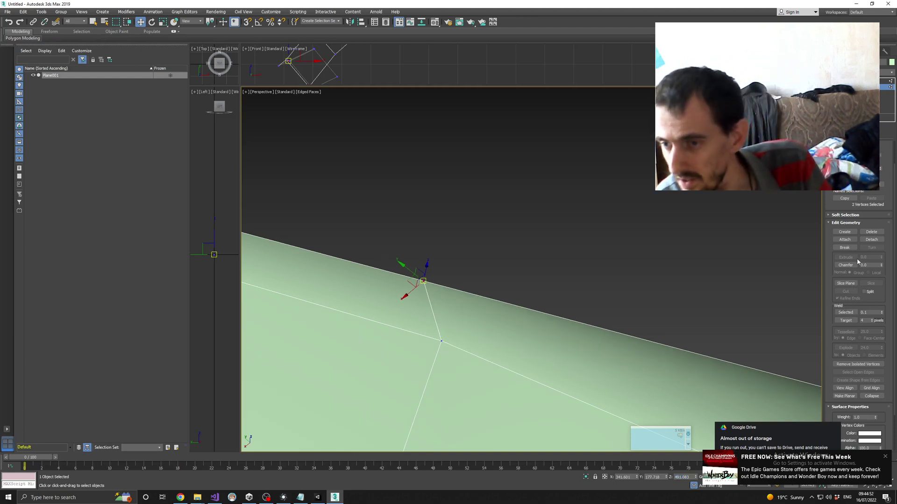
click(846, 312)
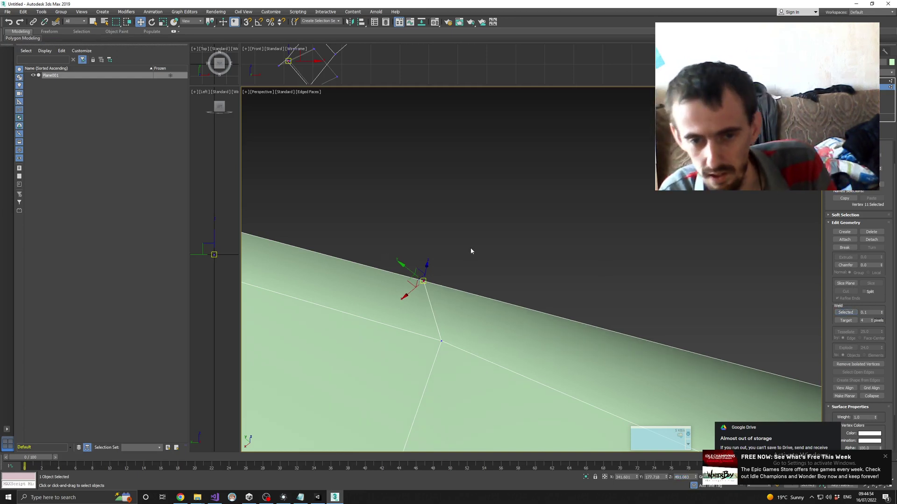
Test the weld by moving the merged corner vertex, and undo the move
click(438, 286)
click(424, 282)
drag(406, 293, 395, 305)
key(ctrl+z)
scroll(457, 282, down, 8)
scroll(456, 282, up, 3)
alt+middle_drag(482, 290, 438, 304)
scroll(489, 286, up, 3)
alt+middle_drag(489, 285, 471, 284)
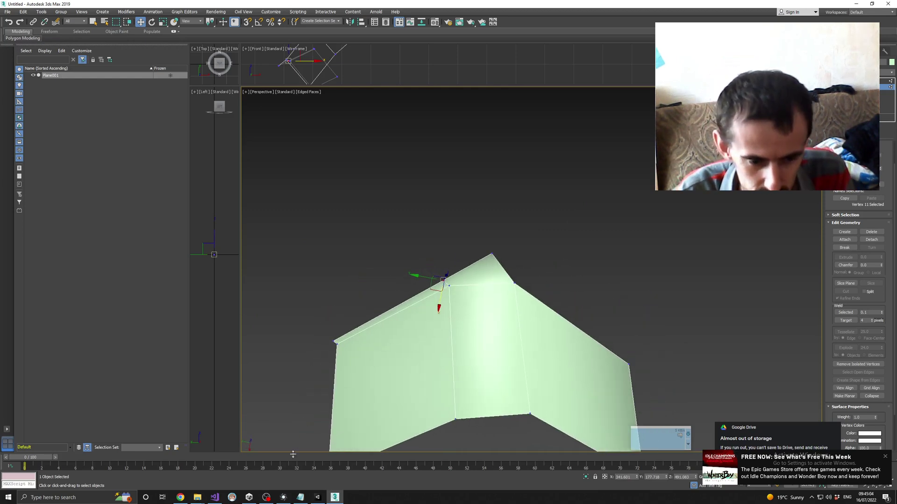
In RealityCapture, add a control point on the awning's curved lower edge beside control point 13, towards the white dot
click(283, 497)
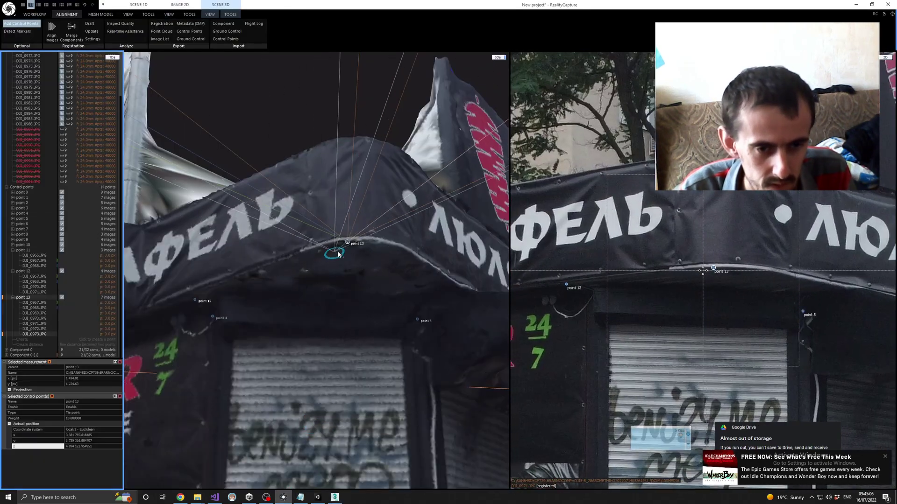
scroll(336, 254, down, 1)
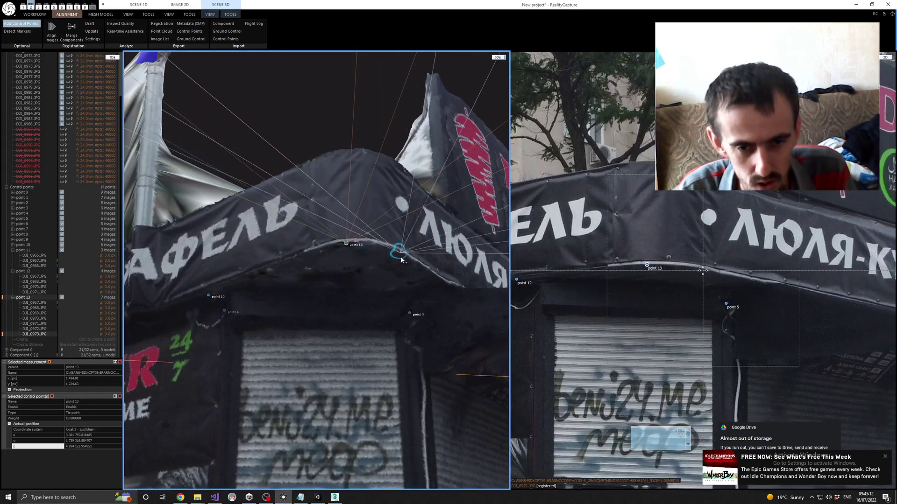
scroll(378, 255, up, 1)
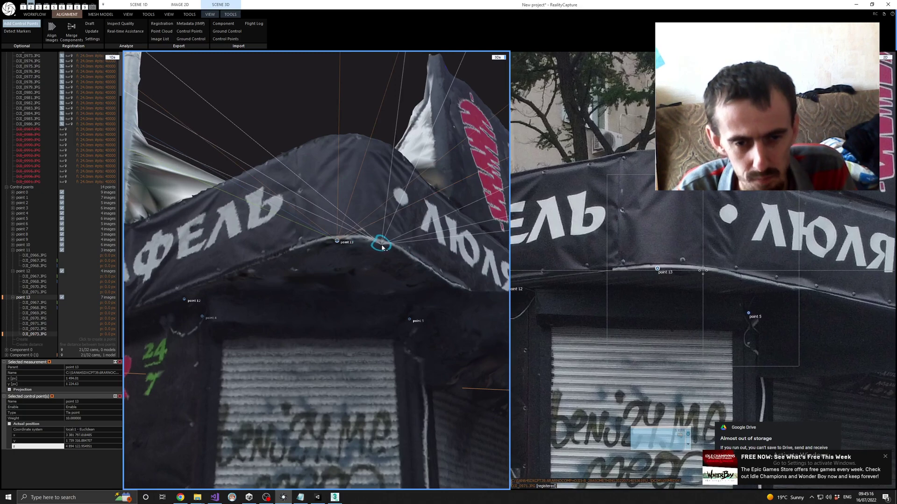
click(381, 246)
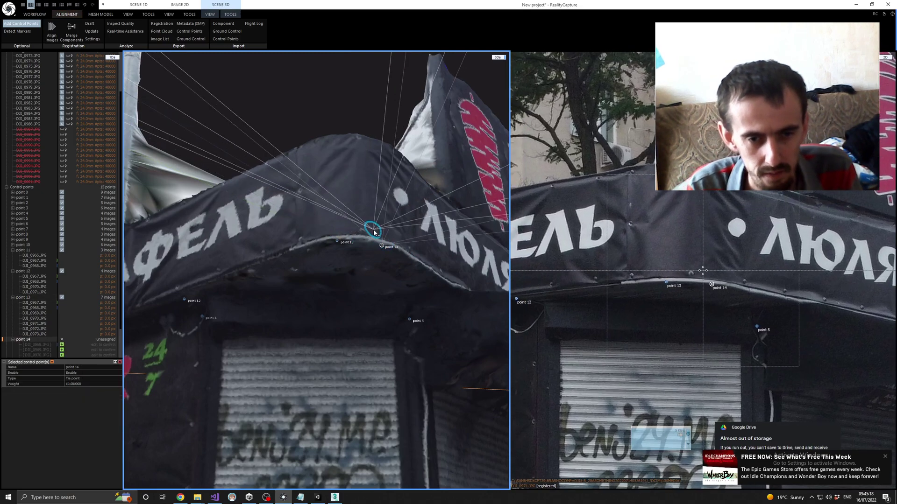
Validate the suggested image measurements of the new control point beside control point 13
scroll(32, 315, down, 3)
click(62, 309)
click(61, 313)
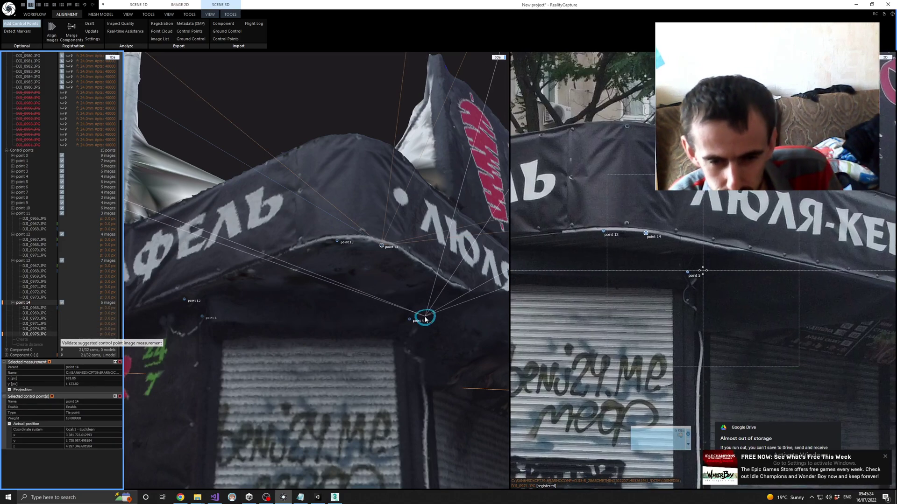
scroll(420, 314, down, 1)
scroll(456, 324, down, 4)
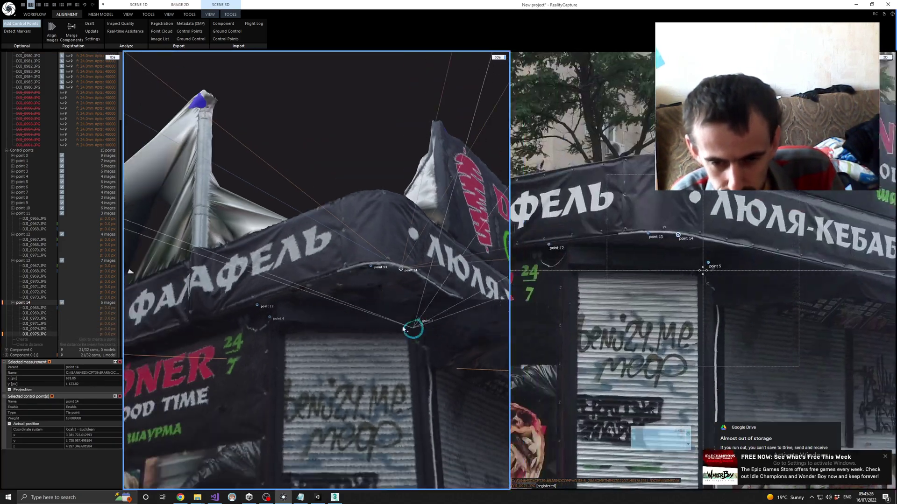
scroll(439, 347, up, 3)
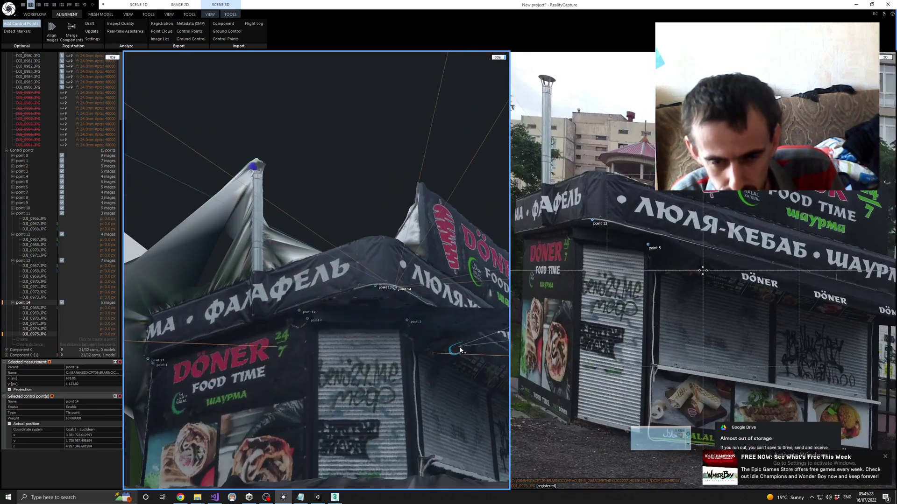
Add a control point at the far lower corner of the awning's ЛЮЛЯ-КЕБАБ side and validate its suggested image measurements
scroll(437, 344, down, 5)
scroll(430, 369, up, 4)
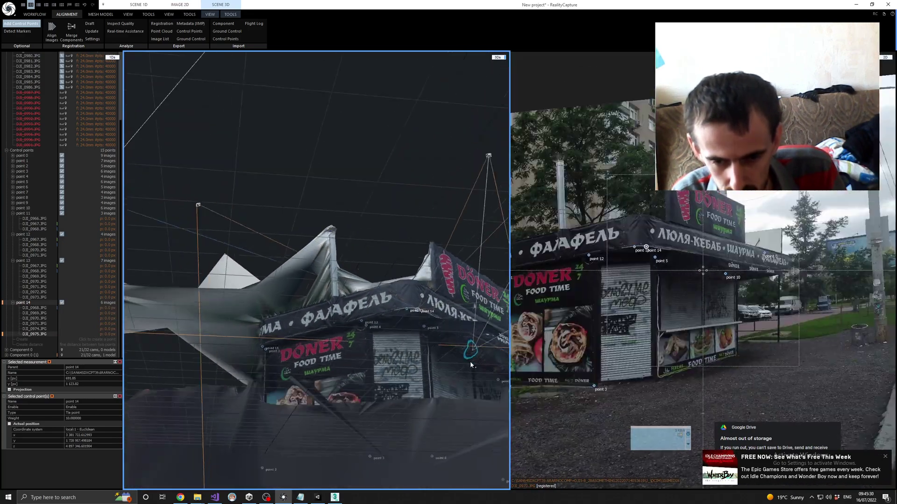
drag(430, 367, 327, 299)
scroll(326, 298, up, 2)
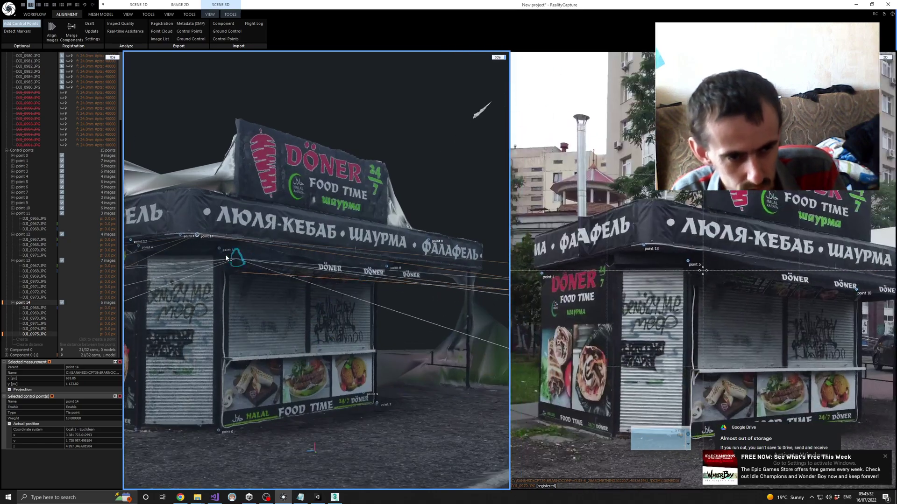
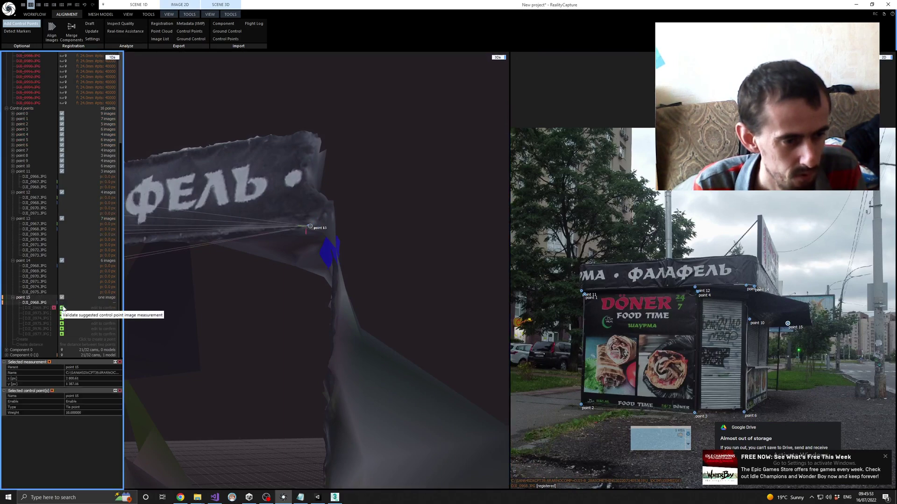
click(62, 308)
click(61, 313)
click(61, 319)
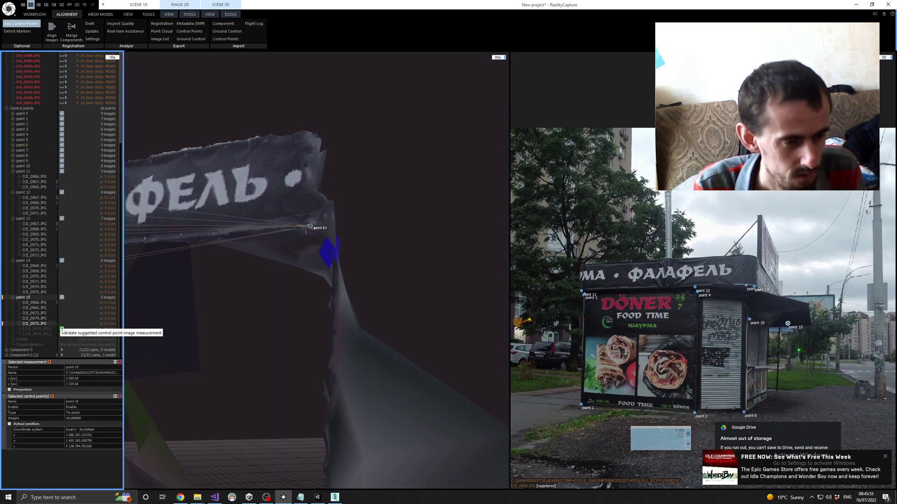
click(62, 323)
click(62, 329)
click(62, 334)
Examine the awning's underside from its far end back to the corner around control points 13 and 14
click(233, 294)
scroll(233, 292, down, 3)
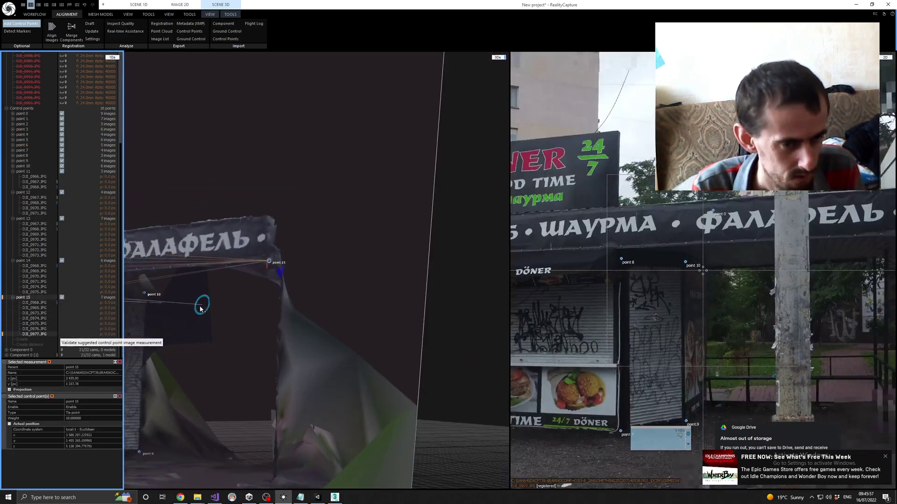
drag(200, 309, 517, 252)
key(alt)
drag(336, 317, 415, 310)
drag(255, 263, 296, 314)
scroll(289, 319, up, 2)
right_drag(296, 315, 504, 293)
drag(282, 260, 304, 262)
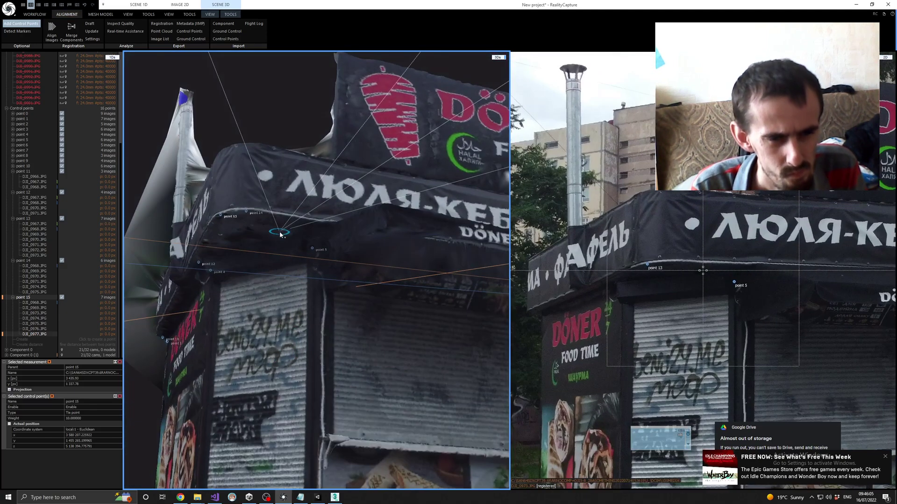
In 3ds Max, extend the top edge of the remaining wall panel beside the corner into a new awning strip
click(335, 497)
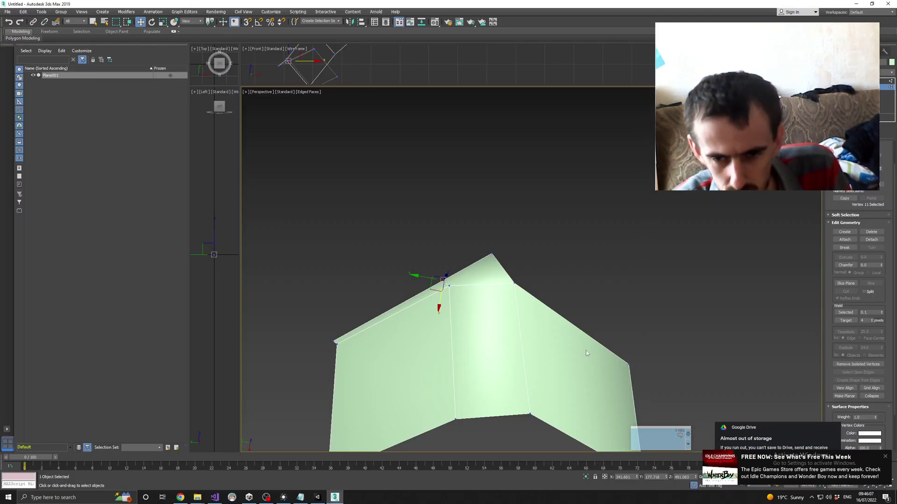
key(2)
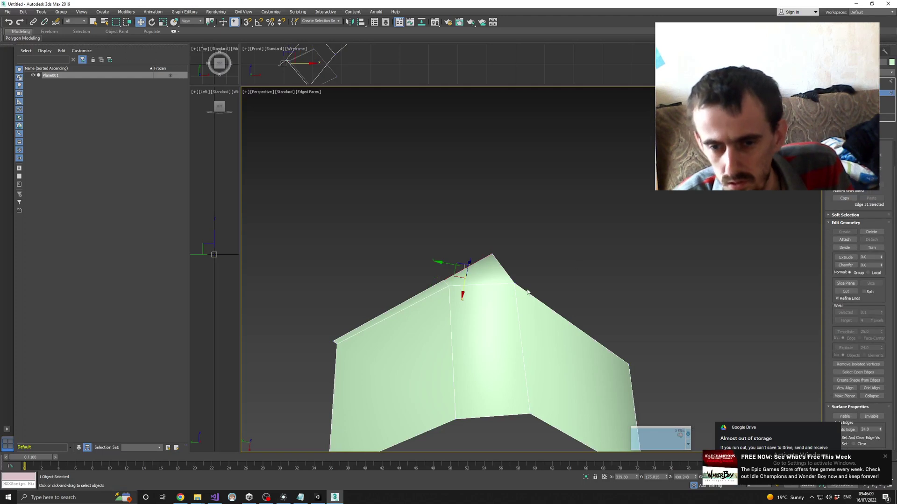
click(524, 291)
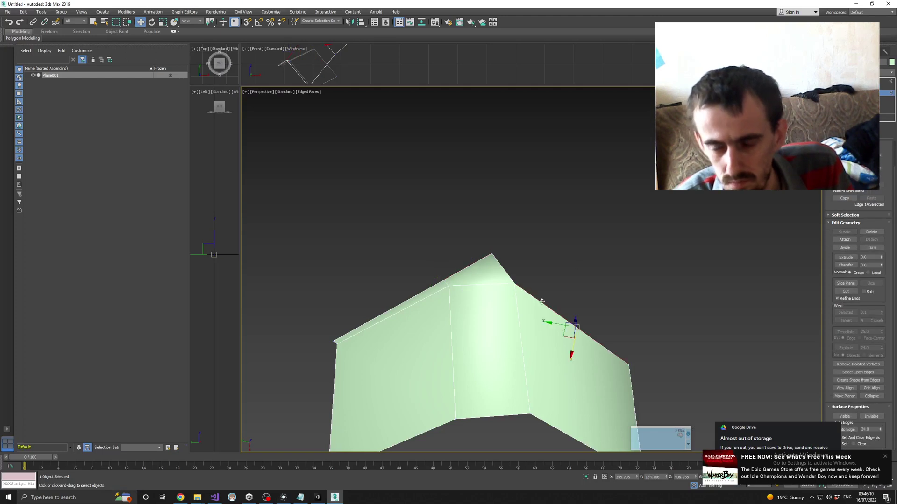
right_click(606, 332)
right_click(608, 321)
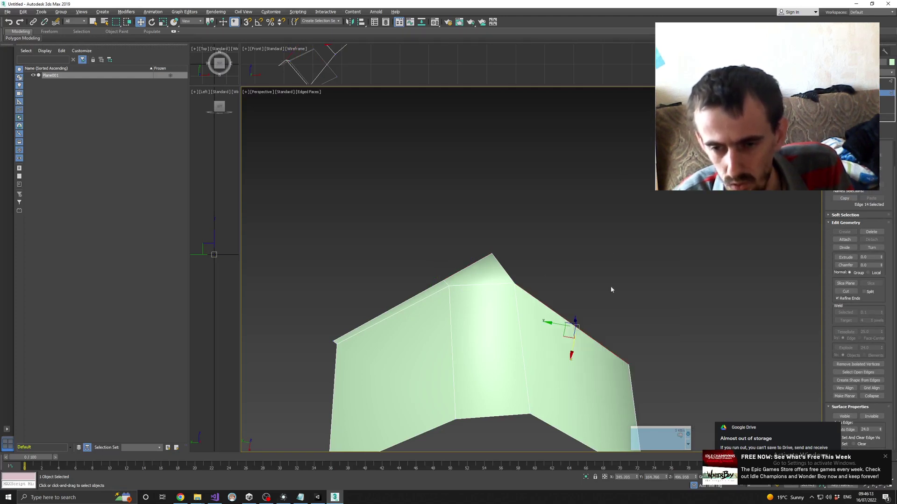
mouse_move(614, 325)
alt+middle_down()
mouse_move(593, 352)
mouse_move(587, 327)
mouse_move(576, 324)
mouse_move(578, 306)
mouse_move(582, 337)
mouse_move(589, 321)
alt+middle_up()
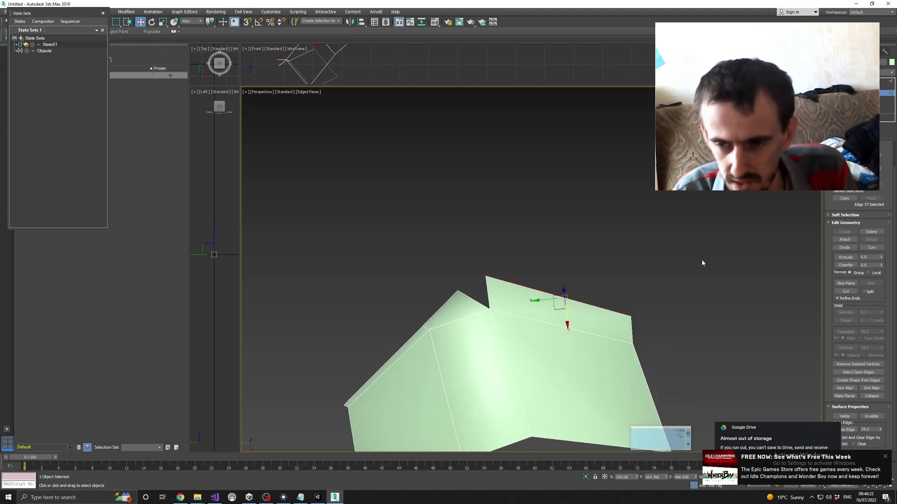
Set the X of the new strip's far outer vertex to control point 15's X coordinate from RealityCapture
key(1)
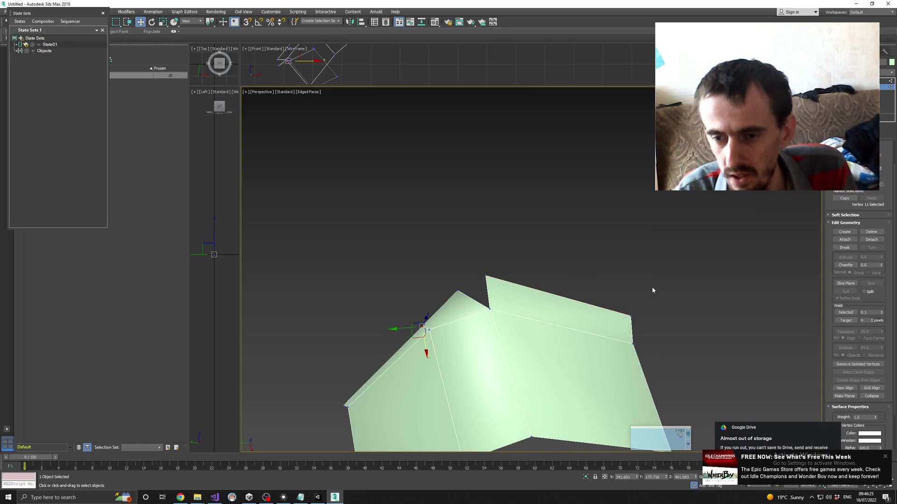
click(631, 317)
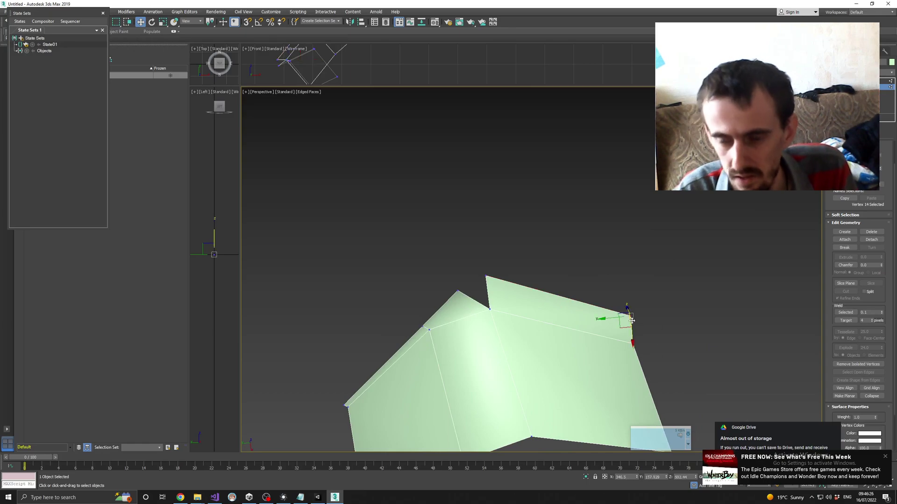
click(283, 497)
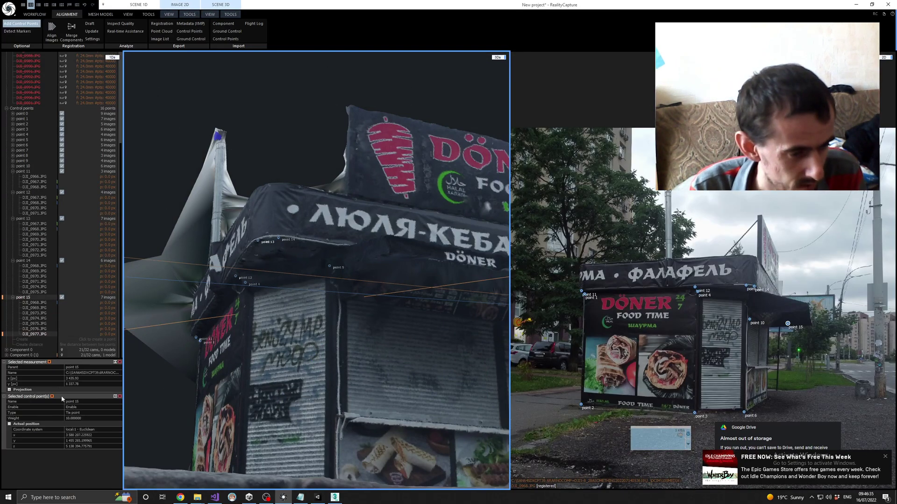
double_click(73, 436)
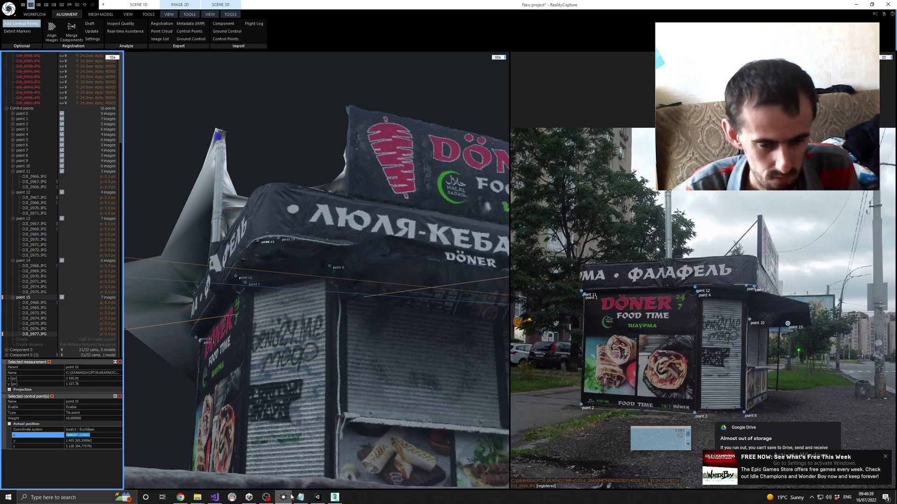
click(334, 497)
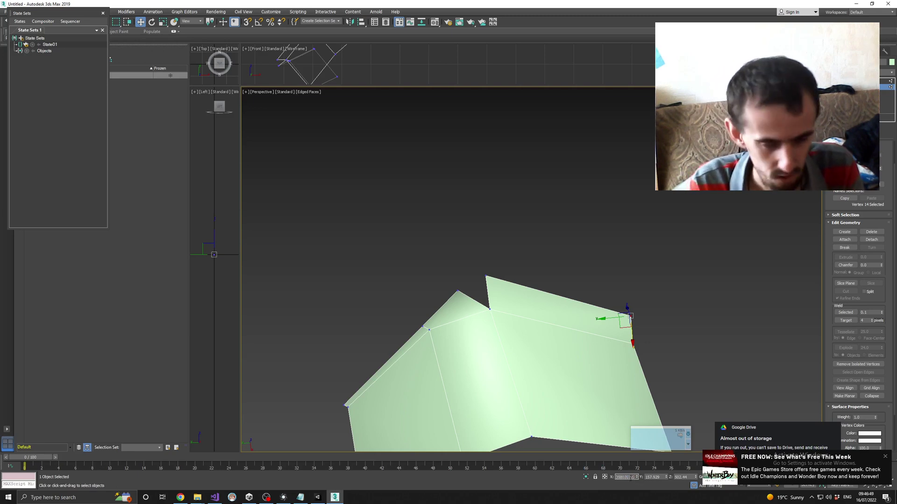
drag(631, 316, 634, 413)
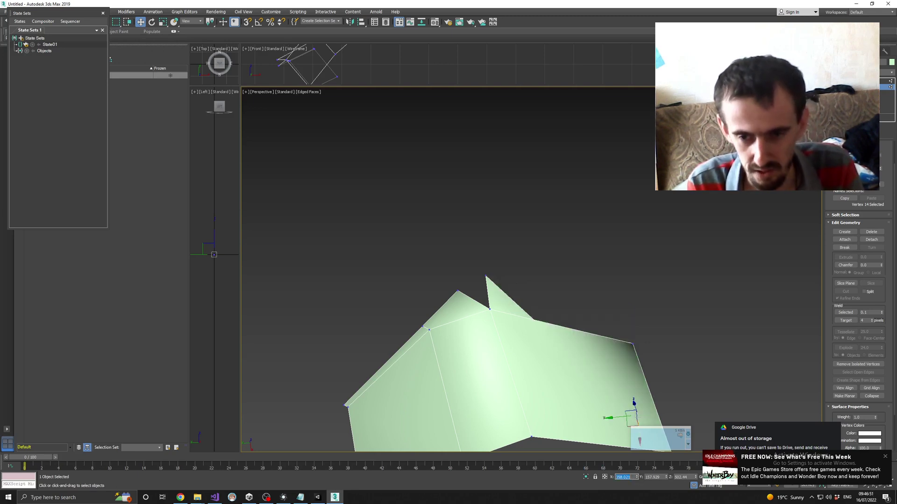
Set that vertex's Y to 145.527, taken from control point 15 in RealityCapture
click(283, 498)
click(70, 441)
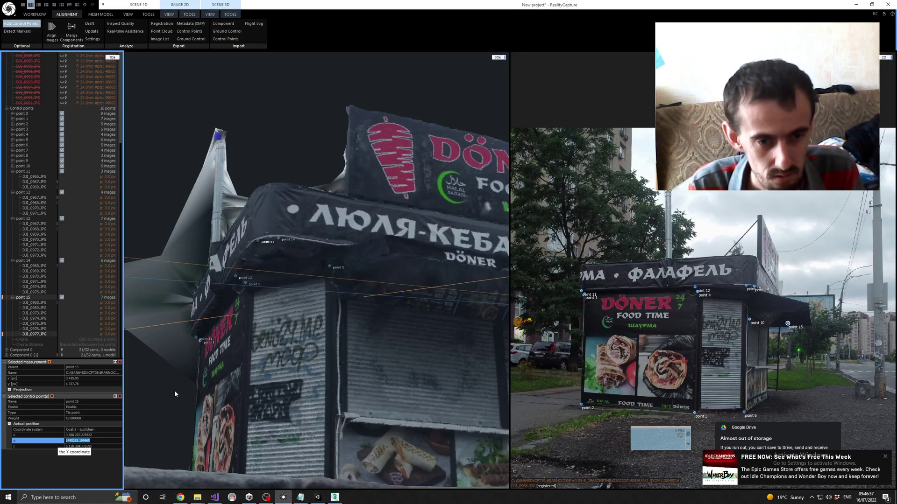
scroll(393, 332, down, 1)
click(392, 342)
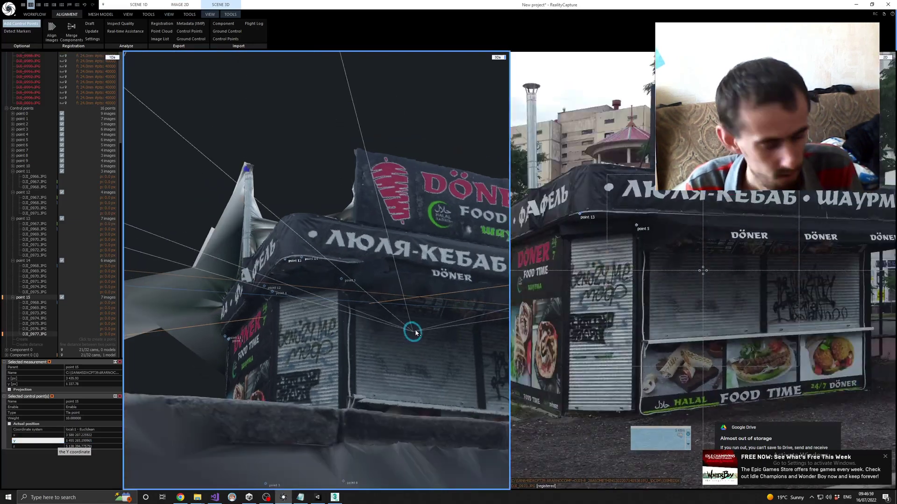
drag(428, 294, 184, 317)
scroll(459, 304, down, 2)
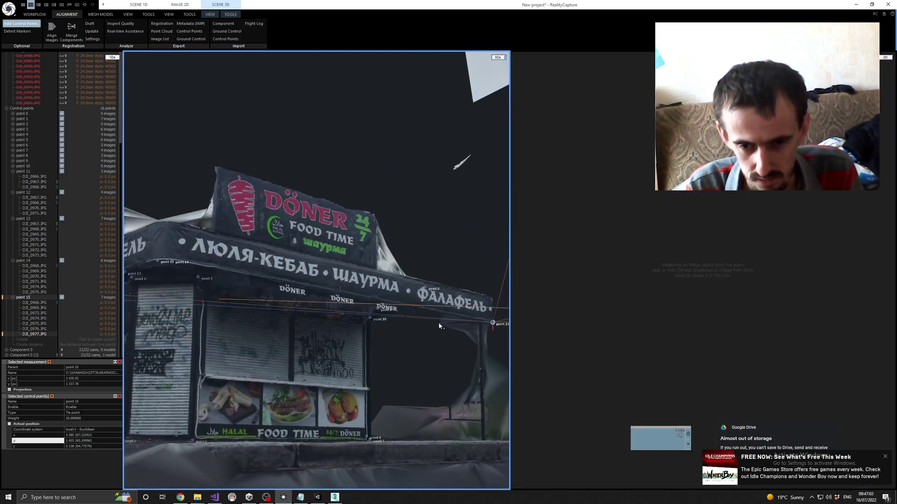
click(334, 497)
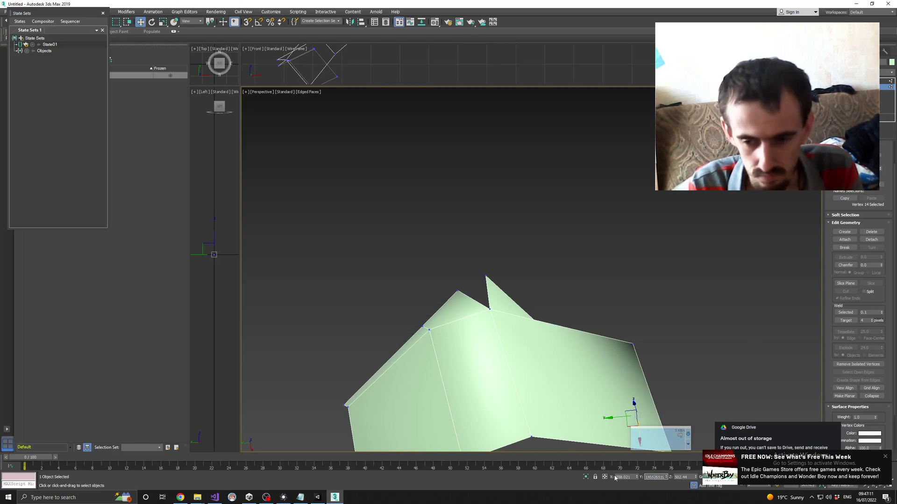
drag(635, 418, 750, 404)
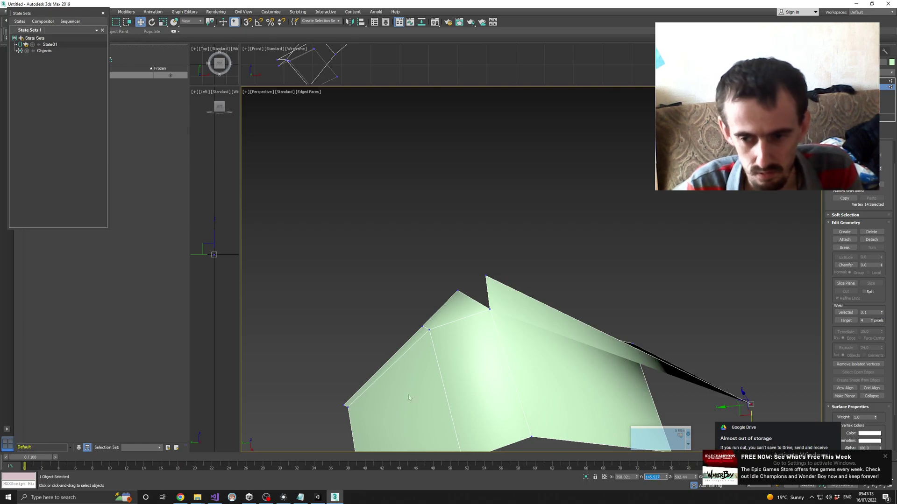
Set that vertex's Z to 513.839, taken from control point 15 in RealityCapture
click(283, 497)
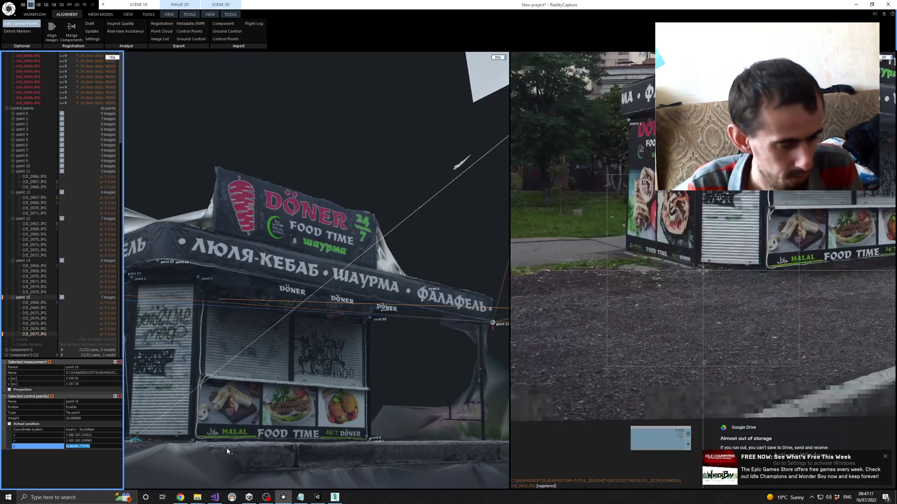
click(334, 497)
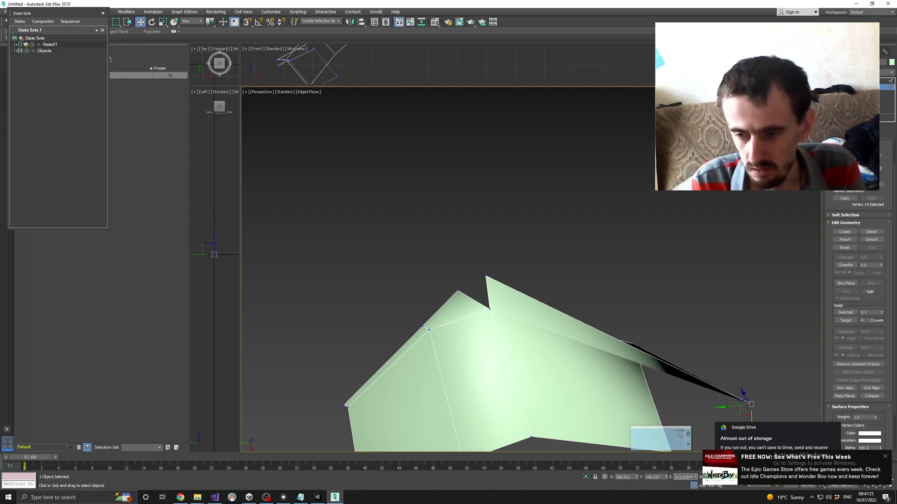
key(Return)
Match the X of the new strip's near outer vertex to the neighbouring corner strip's outer vertex, 338.18
alt+middle_drag(650, 343, 604, 342)
scroll(590, 389, down, 4)
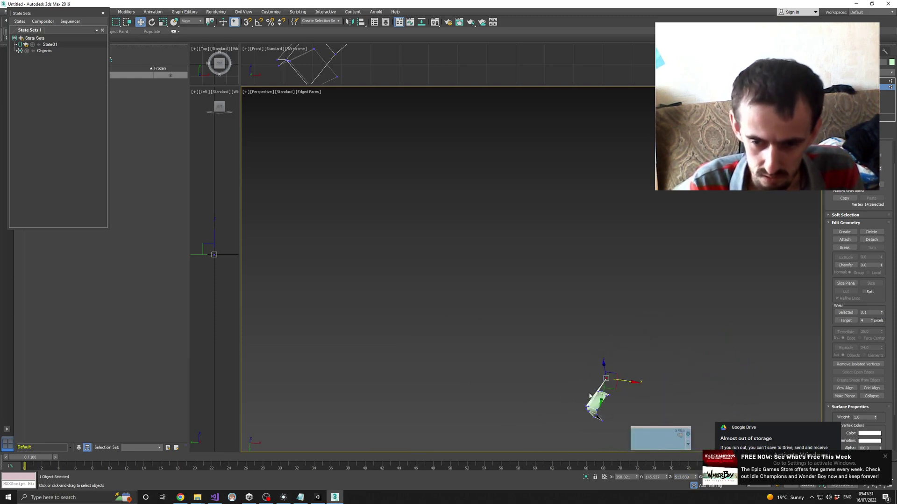
scroll(589, 397, up, 4)
right_click(605, 400)
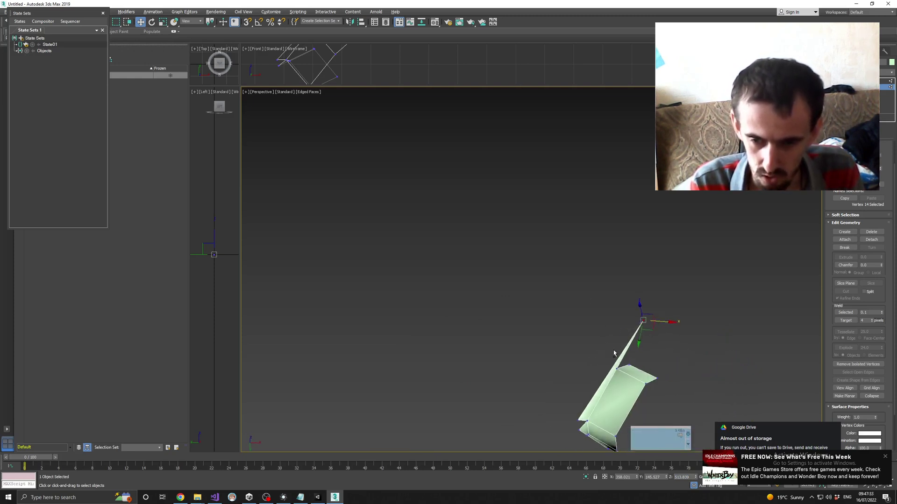
alt+middle_drag(614, 353, 653, 334)
scroll(615, 330, up, 2)
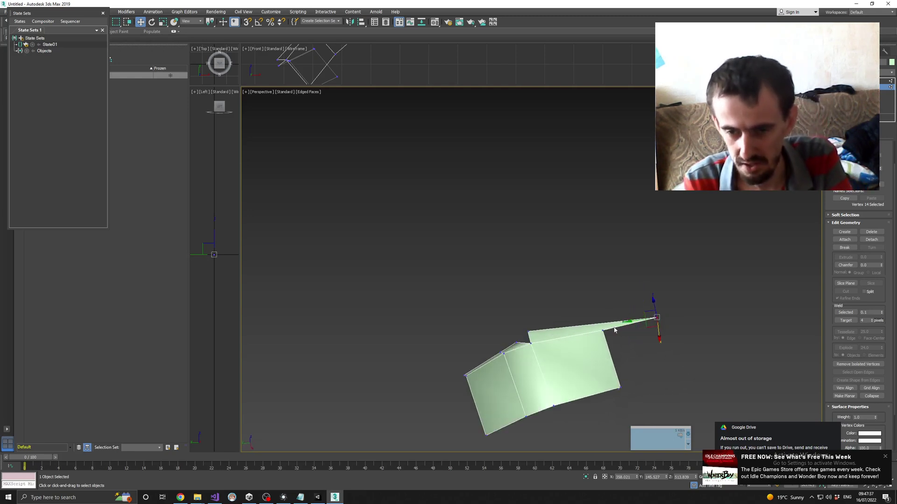
scroll(514, 347, up, 3)
click(475, 341)
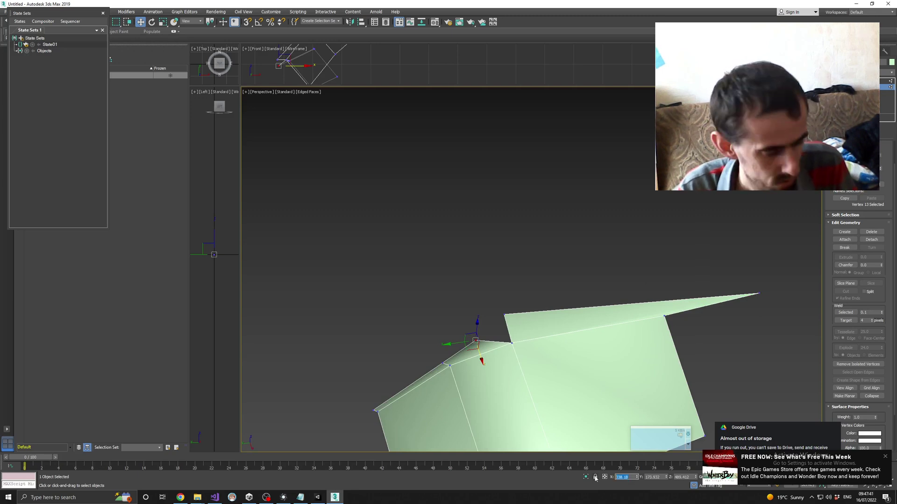
click(505, 315)
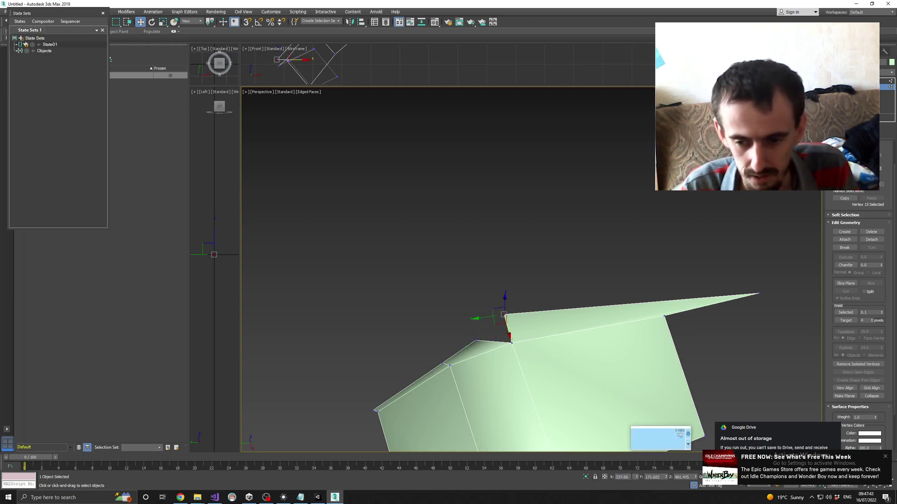
text(338.18)
key(Return)
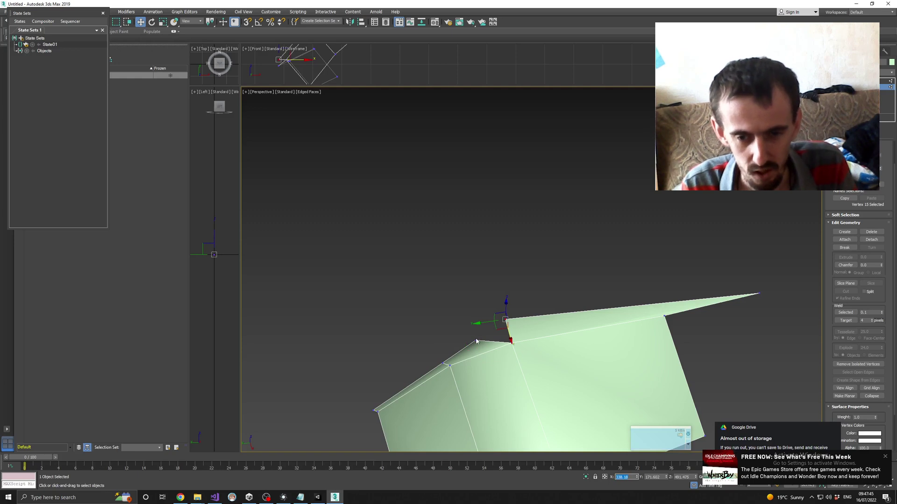
Match the near outer vertex's Y to the corner strip's outer vertex, 173.932
click(476, 341)
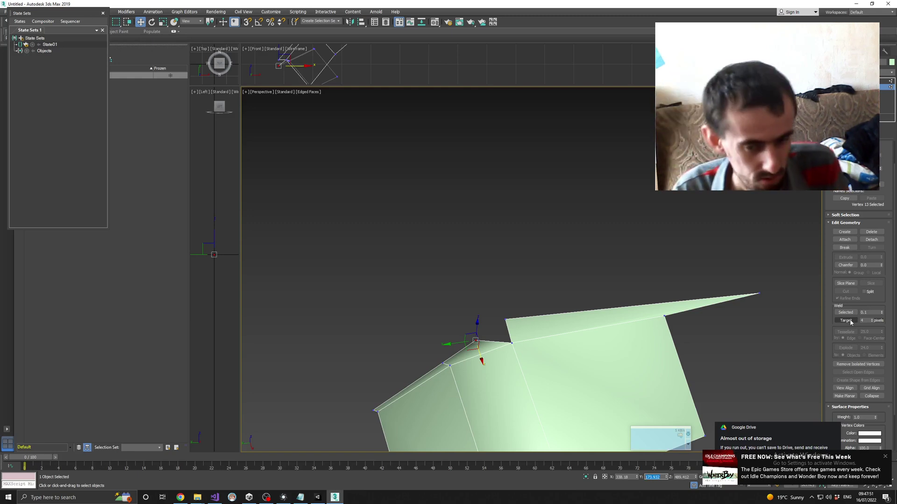
click(506, 320)
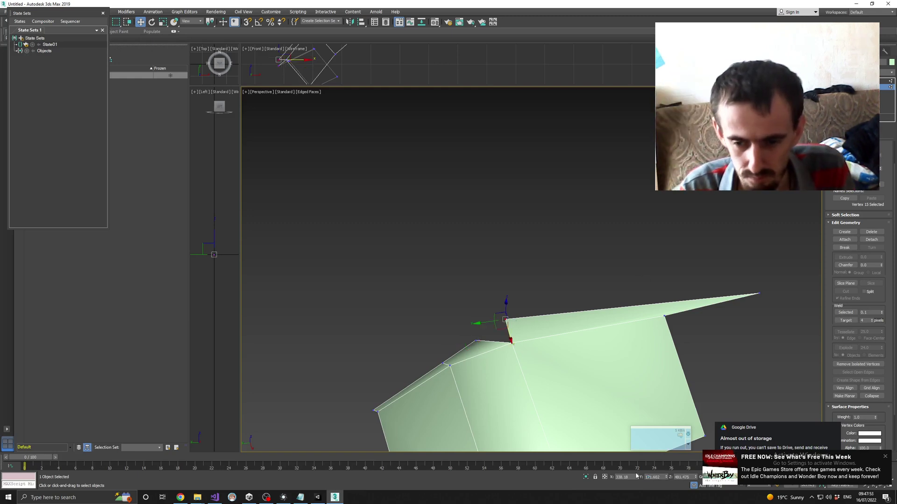
key(Return)
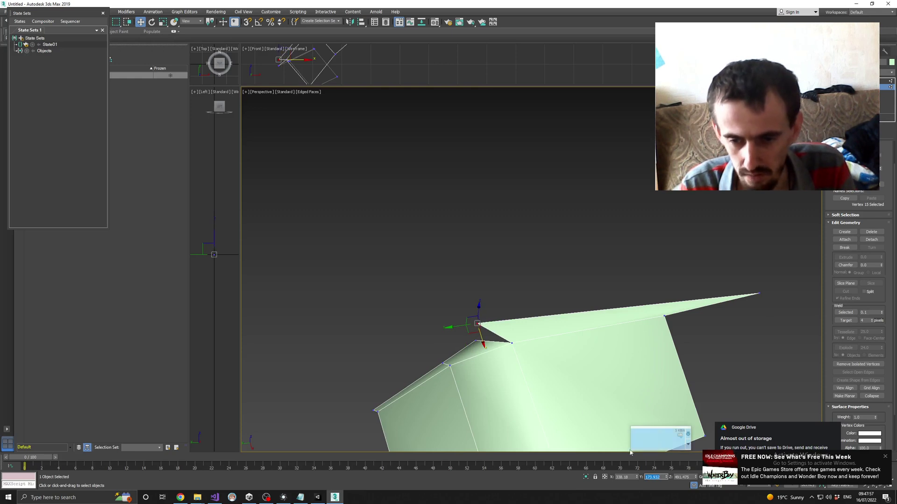
Match the strip's near outer vertex Z to the neighbouring corner strip's outer vertex, and weld the two coincident vertices
click(476, 340)
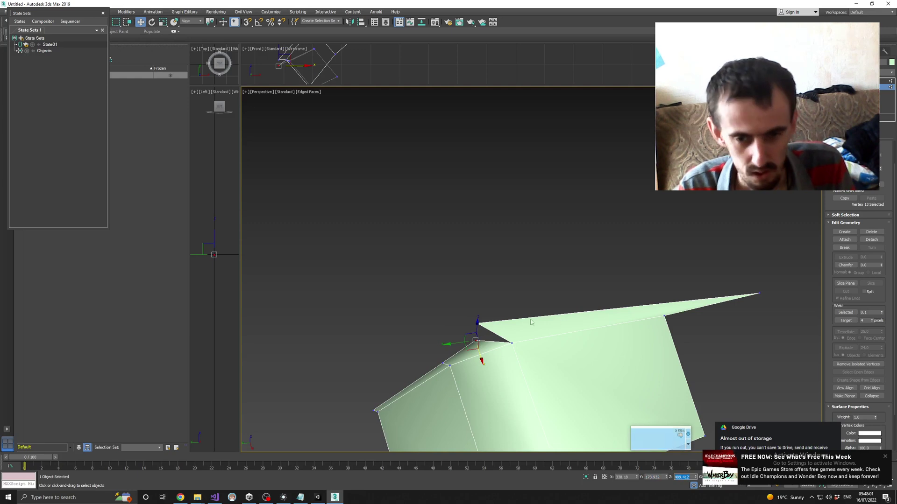
click(476, 323)
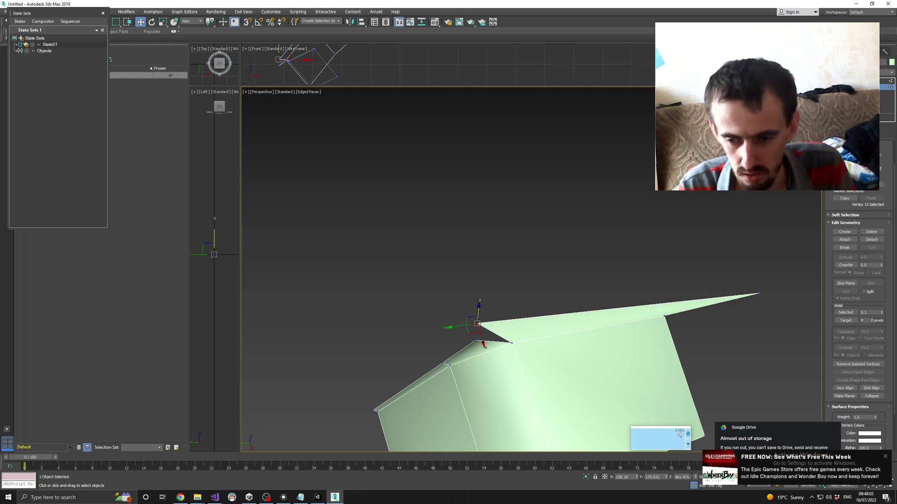
key(Return)
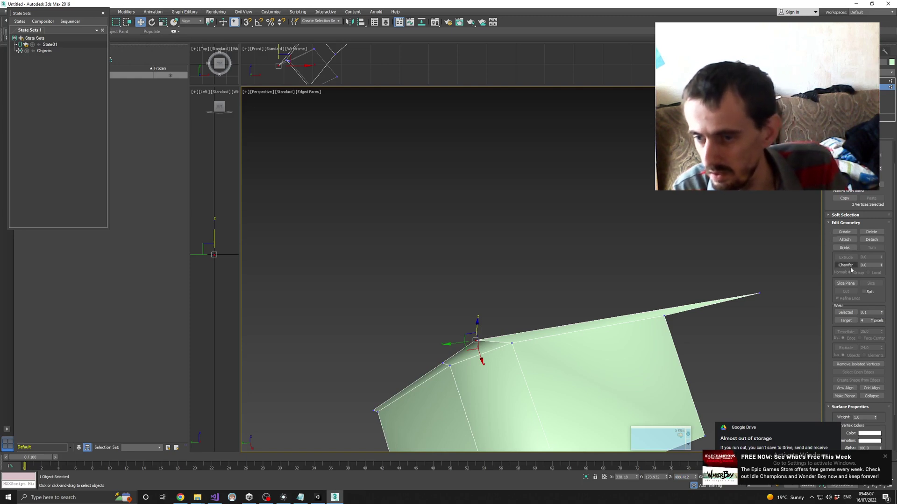
click(847, 313)
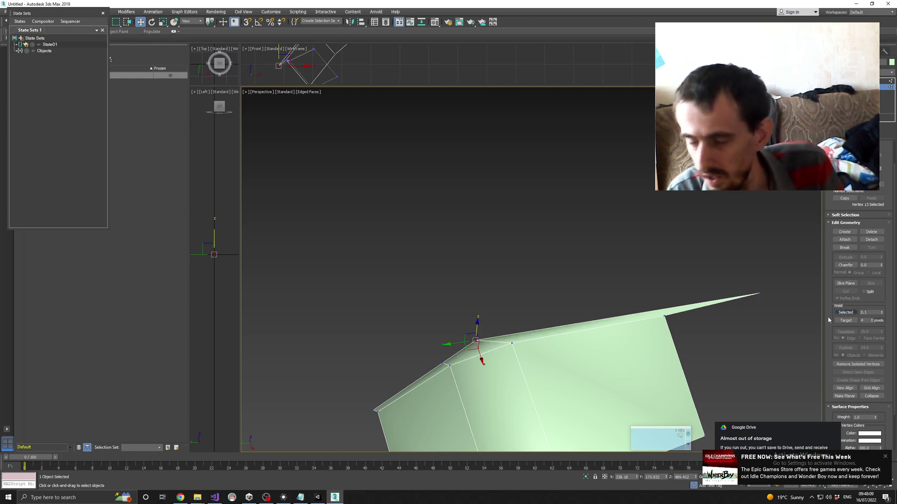
Switch to RealityCapture, place a new control point on the fascia's upper corner above point 13, and validate it in the first three suggested photos
alt+middle_drag(524, 328, 471, 331)
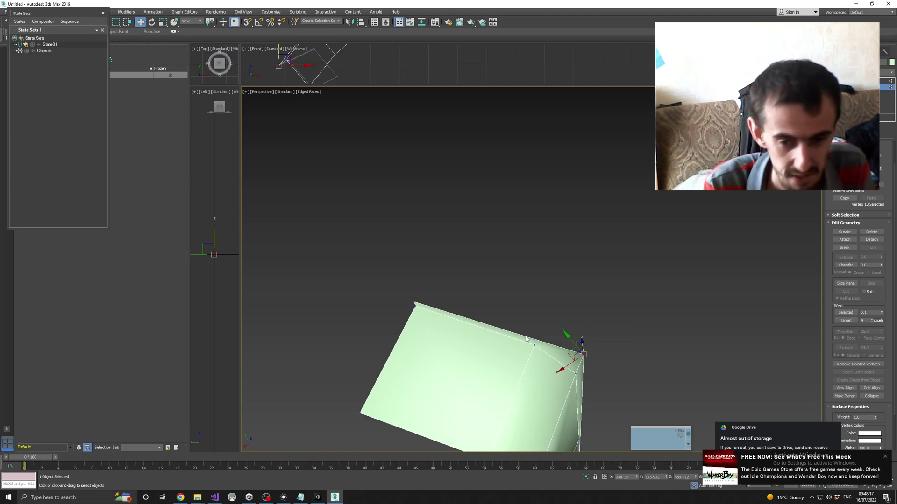
mouse_move(549, 324)
alt+middle_down()
mouse_move(531, 354)
mouse_move(536, 330)
alt+middle_up()
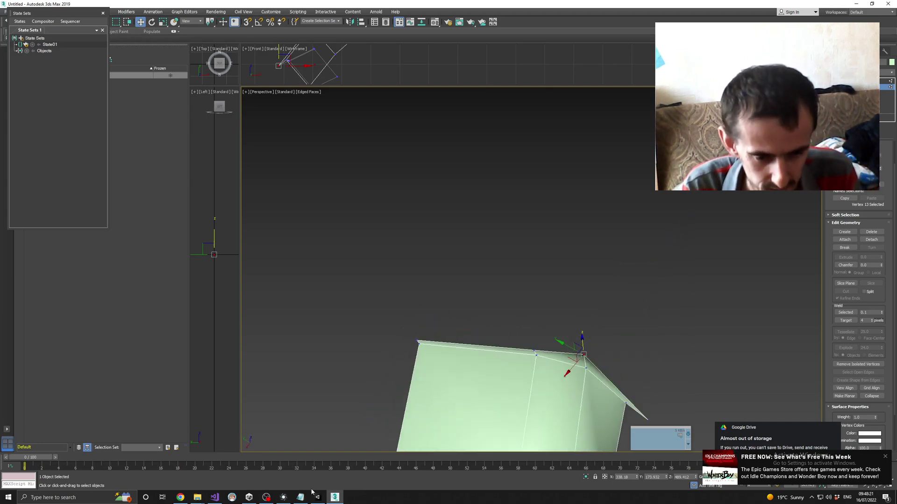
click(283, 497)
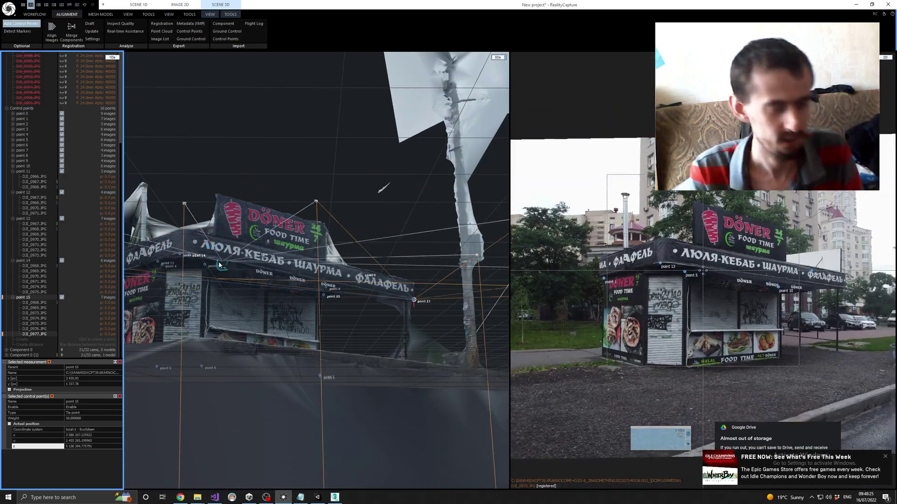
click(192, 270)
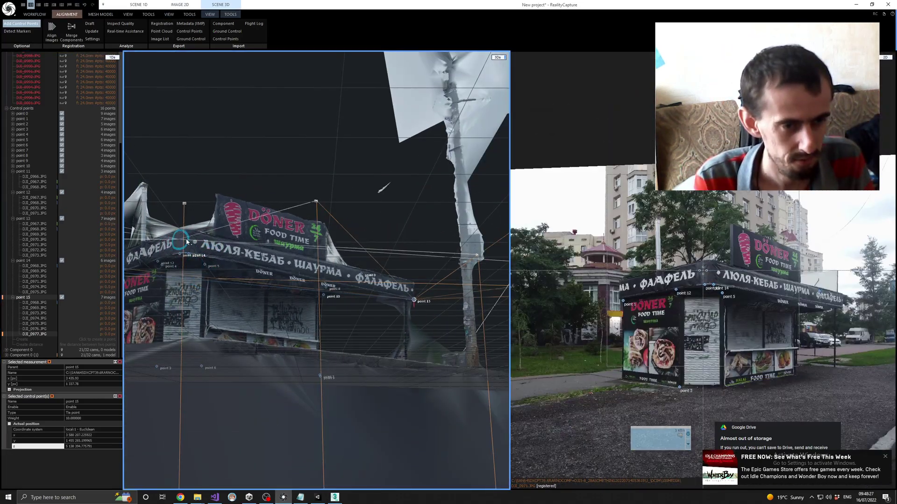
drag(225, 250, 282, 250)
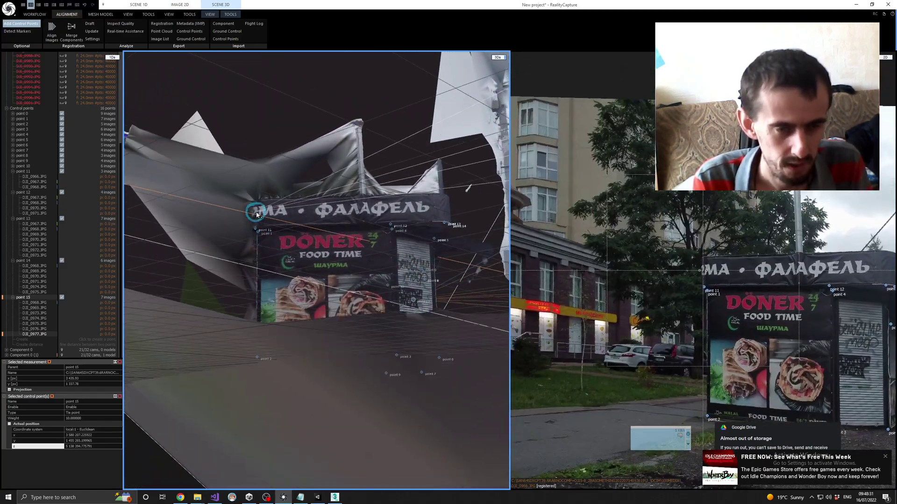
scroll(257, 211, up, 3)
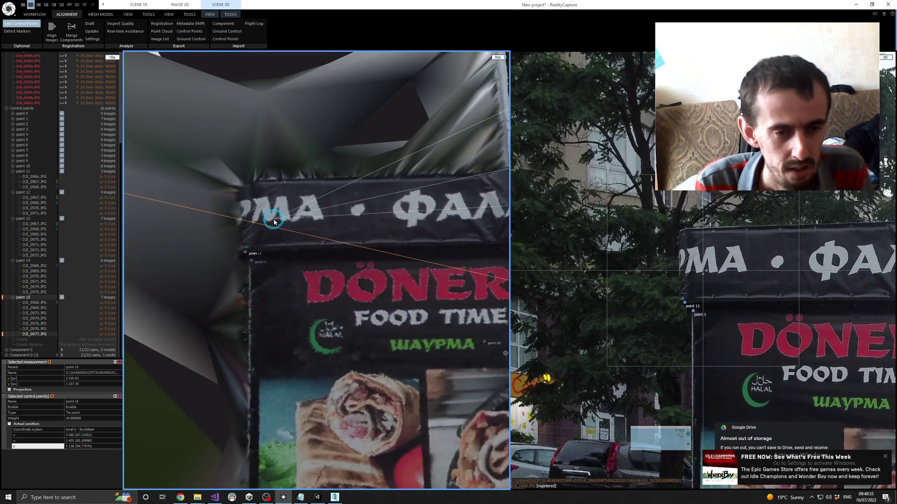
scroll(262, 196, up, 3)
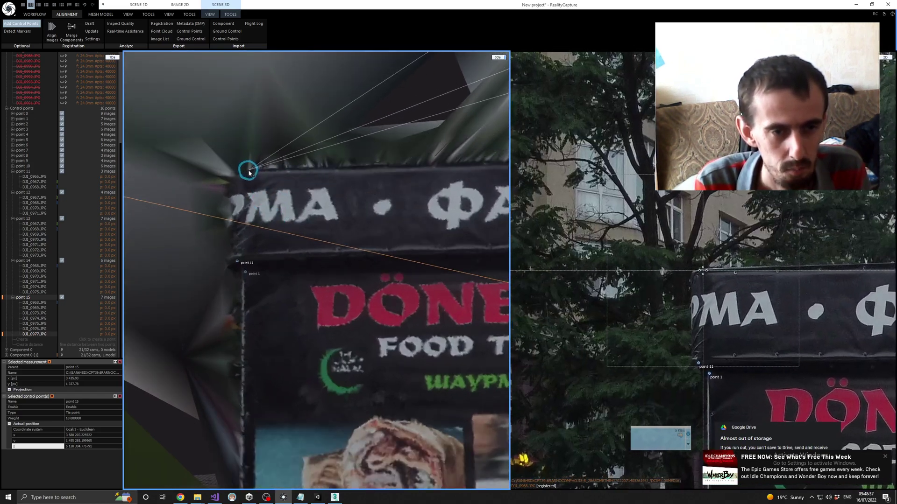
scroll(437, 221, down, 2)
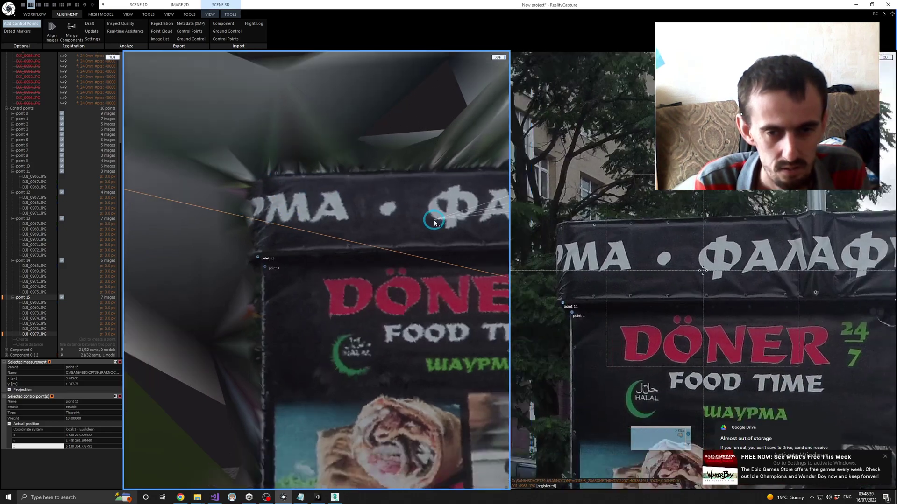
drag(434, 221, 187, 237)
drag(337, 226, 291, 281)
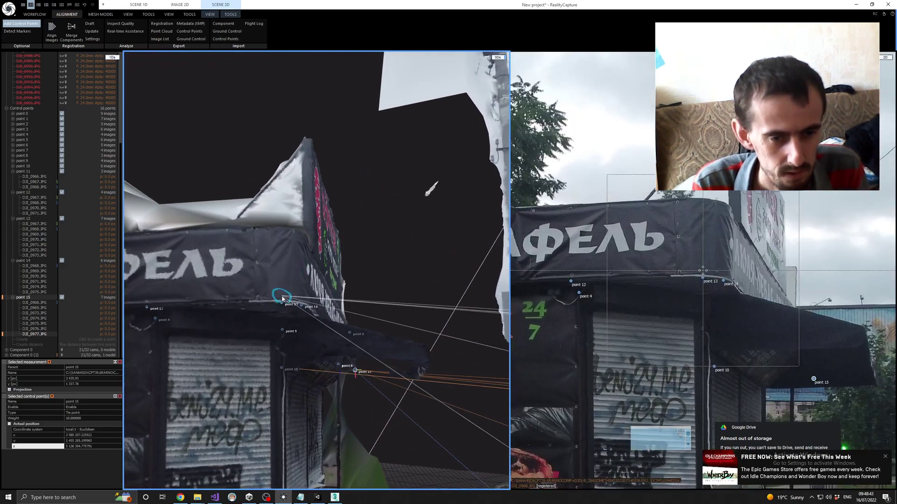
scroll(280, 307, up, 5)
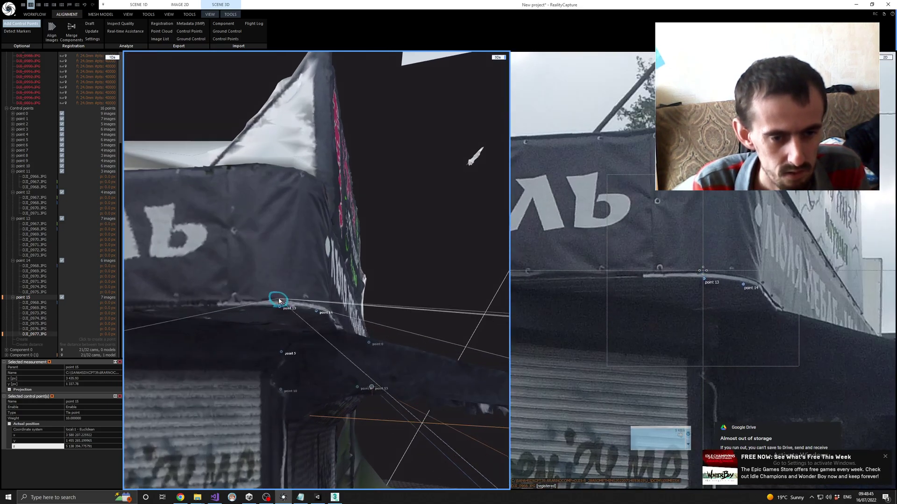
click(280, 168)
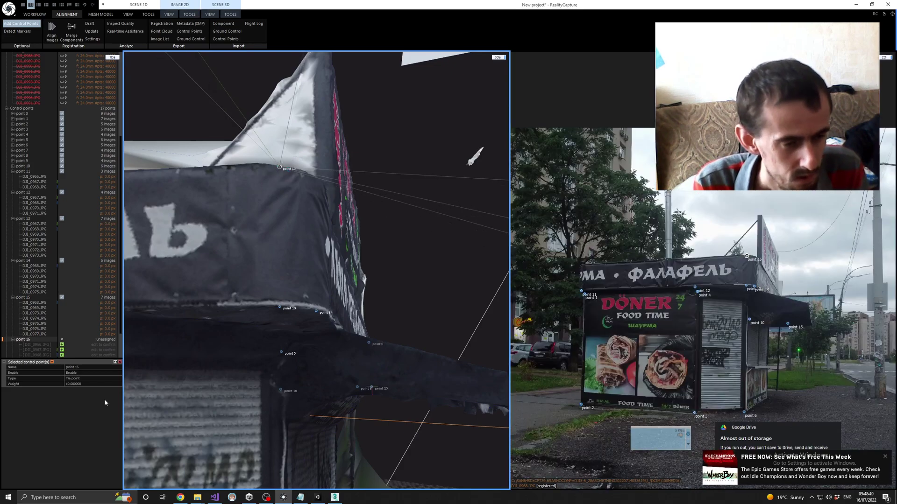
click(61, 345)
click(62, 350)
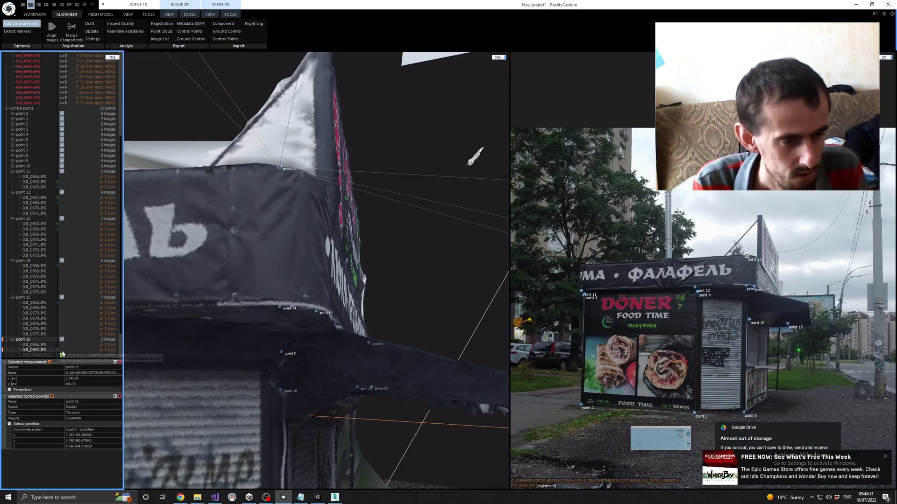
click(61, 355)
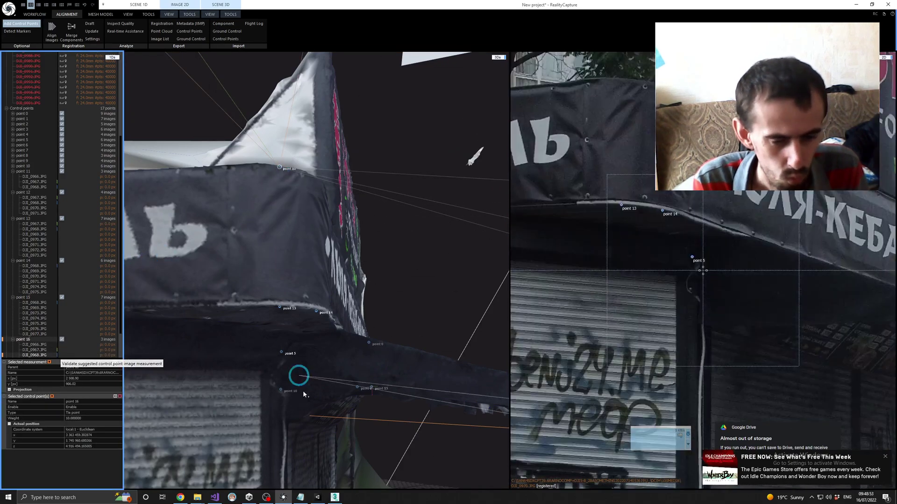
Switch back to 3ds Max and close the State Sets window
click(334, 497)
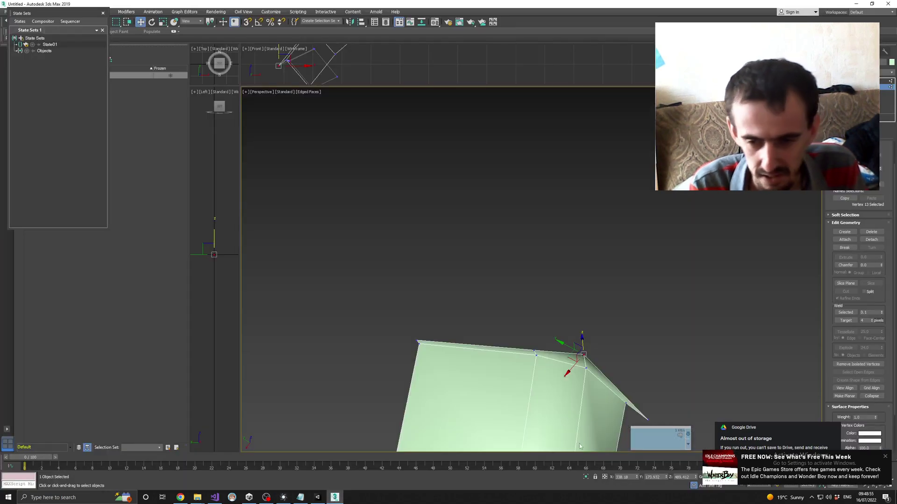
alt+middle_drag(579, 443, 597, 355)
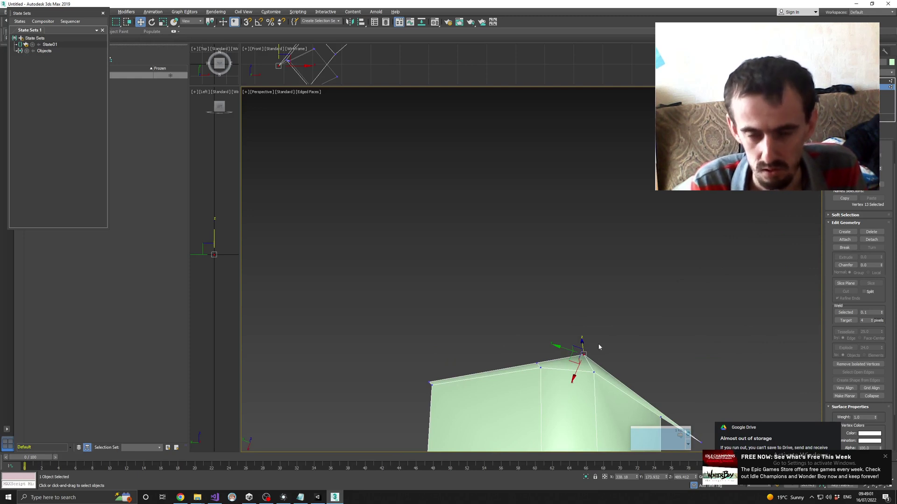
mouse_move(605, 343)
alt+middle_down()
mouse_move(611, 330)
mouse_move(599, 350)
alt+middle_up()
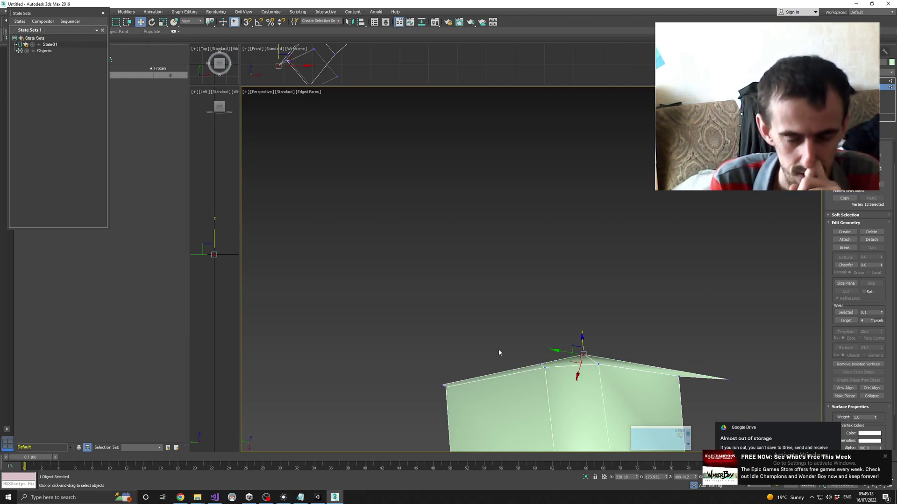
alt+middle_drag(499, 353, 571, 389)
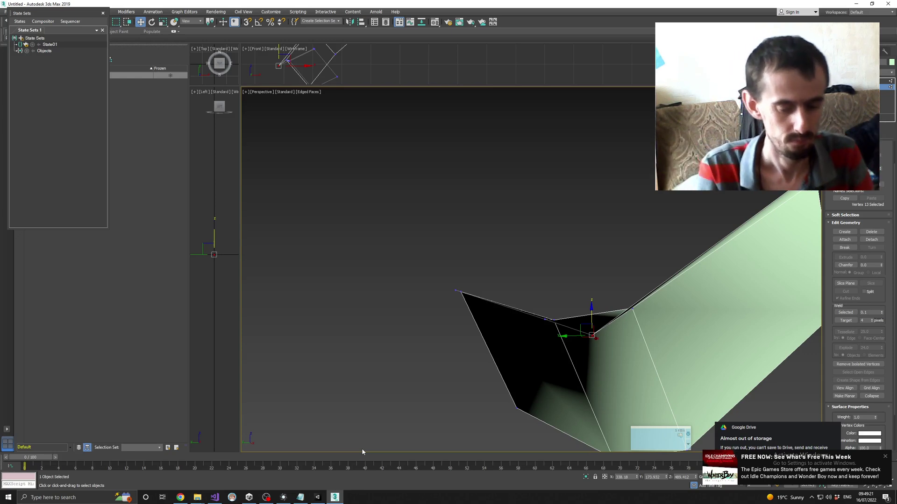
click(103, 14)
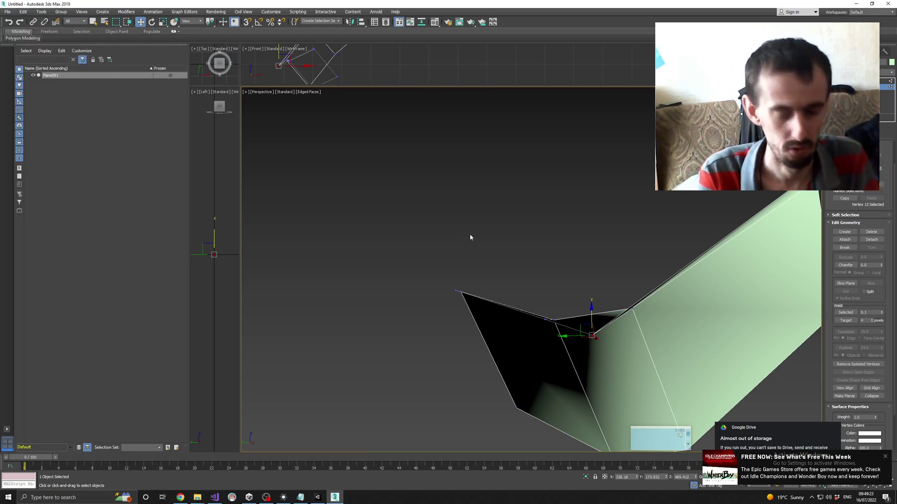
scroll(579, 302, down, 2)
alt+middle_drag(595, 302, 615, 279)
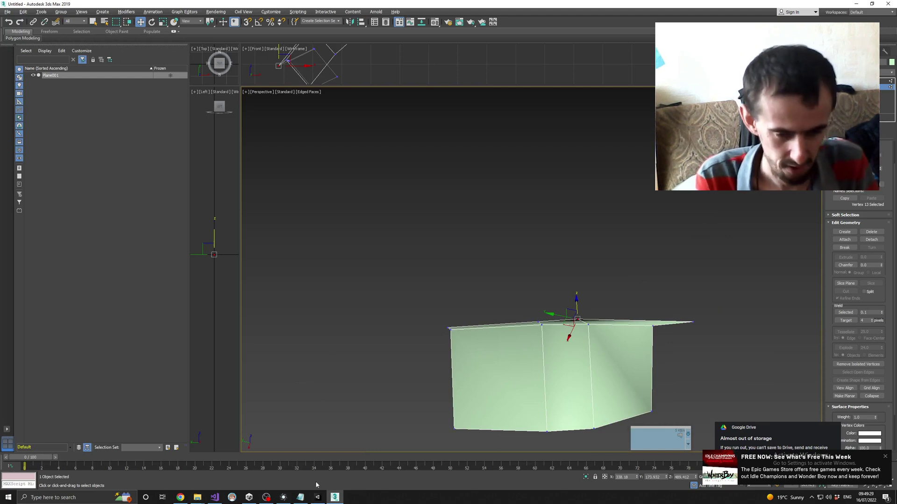
Copy control point 16's X coordinate in RealityCapture and return to 3ds Max
click(284, 497)
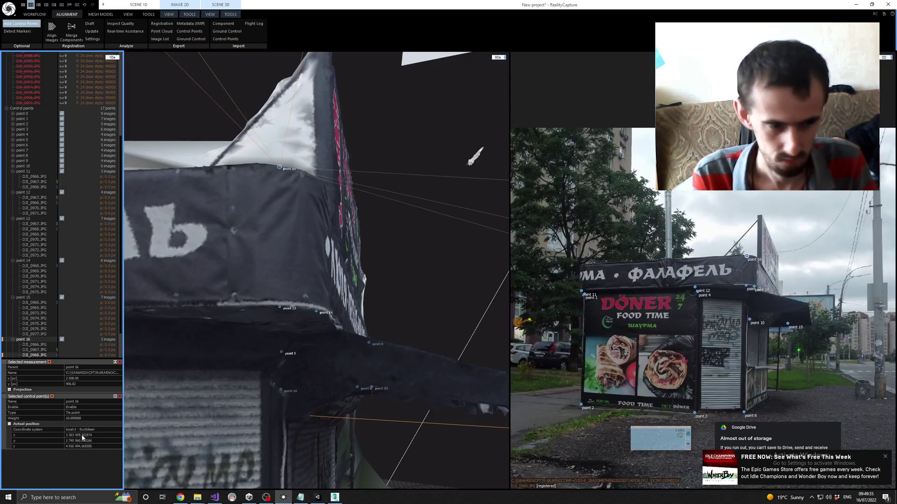
click(83, 435)
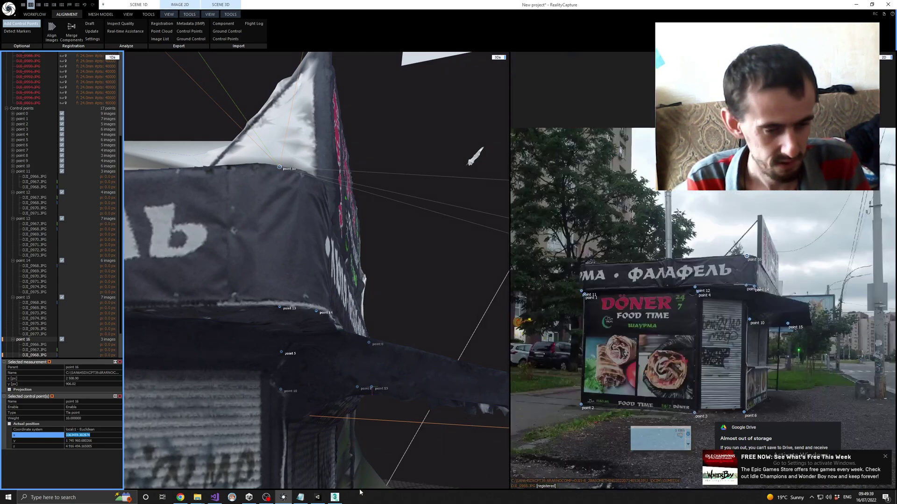
click(335, 498)
Extend the corner strip's outer edge upward into a new vertical fascia face
scroll(579, 312, up, 4)
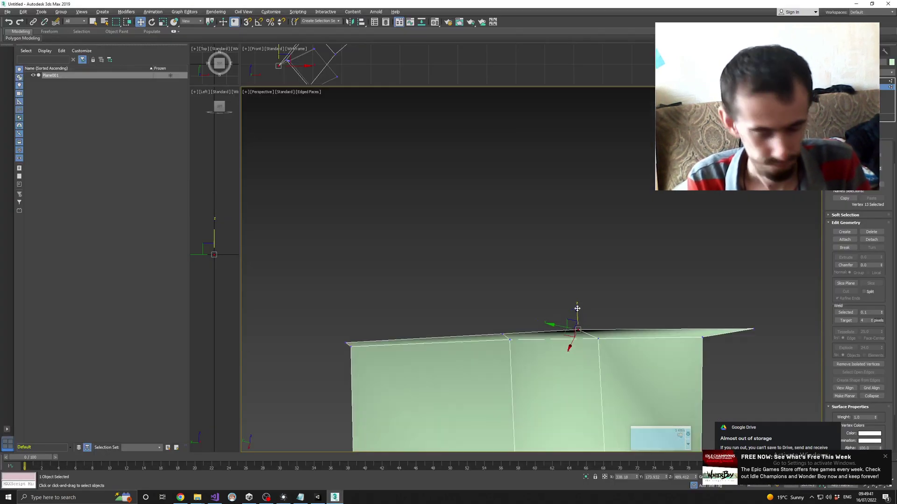
alt+middle_drag(581, 317, 588, 305)
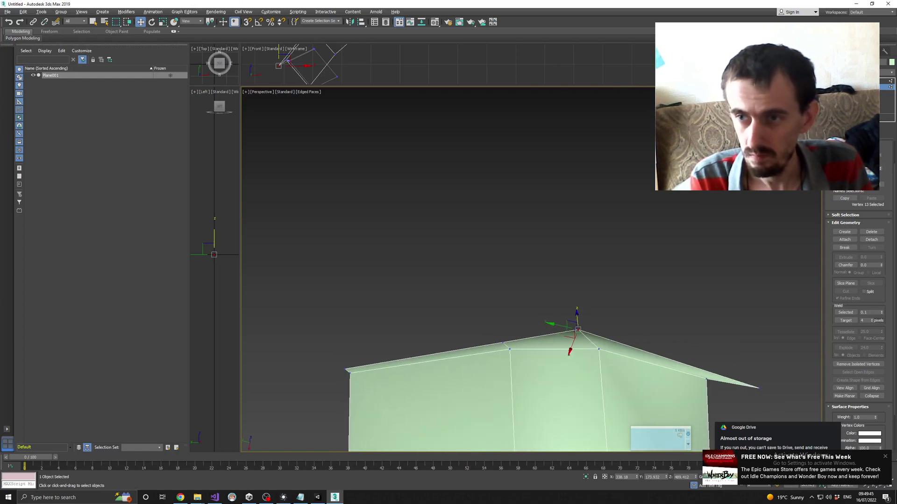
key(2)
click(547, 334)
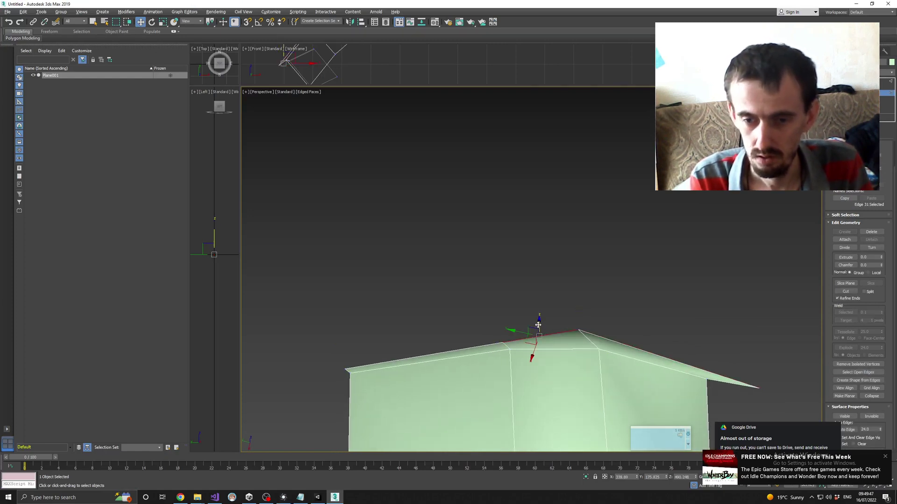
shift+drag(538, 324, 561, 303)
alt+middle_drag(560, 303, 542, 321)
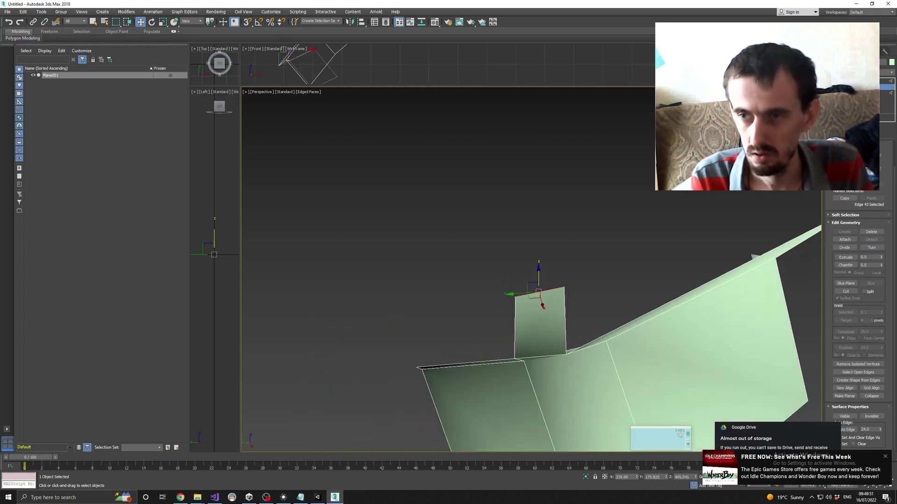
Set the X of the new face's upper vertex above the welded corner to 336.34593, taken from control point 16
key(1)
click(564, 286)
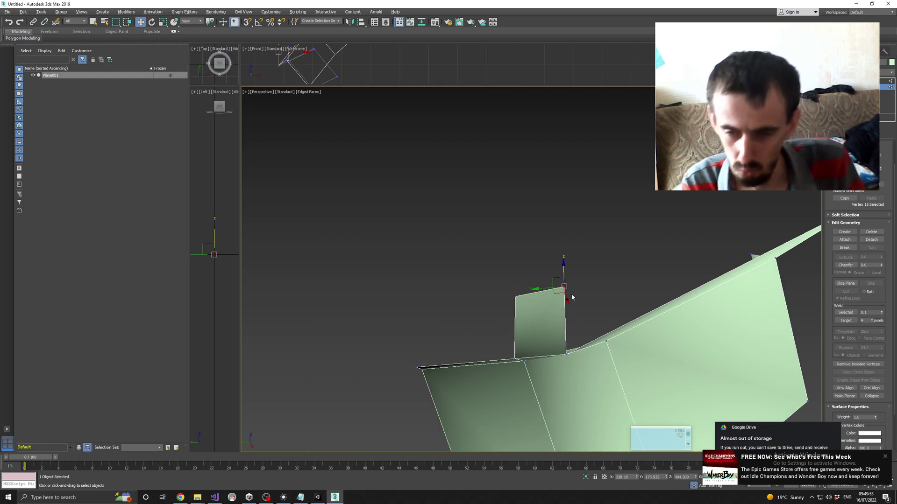
alt+middle_drag(570, 294, 581, 282)
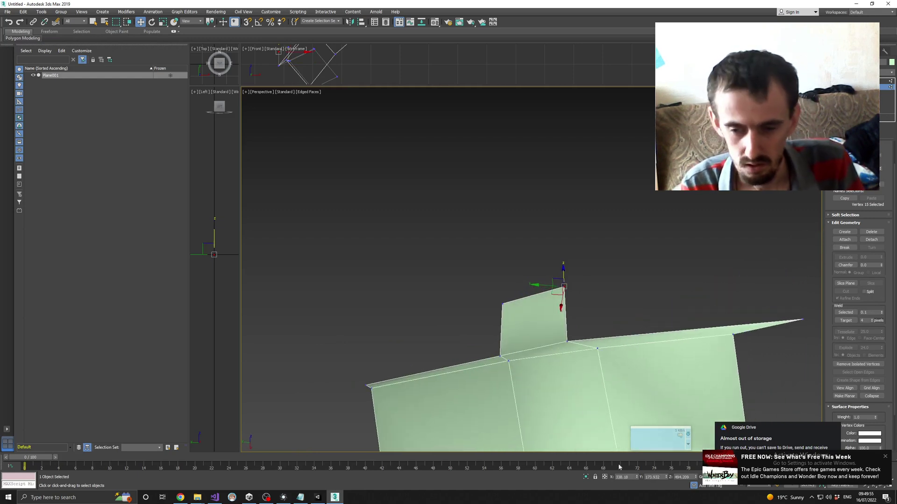
drag(634, 477, 590, 480)
text(59.302874)
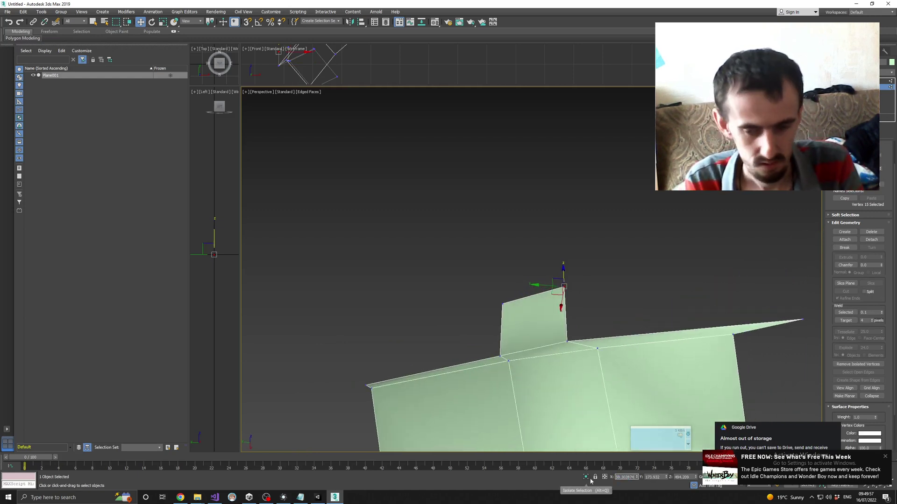
text(335345930)
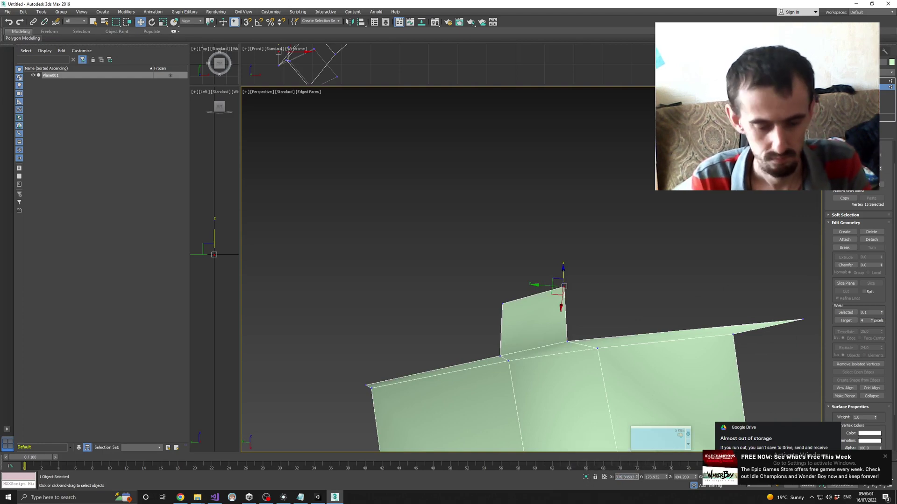
key(Return)
Copy control point 16's Y coordinate in RealityCapture and return to 3ds Max
click(283, 497)
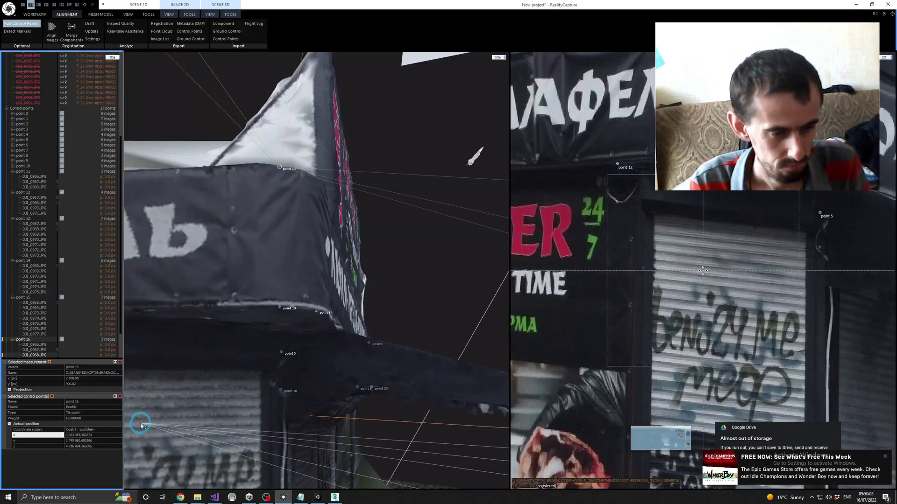
click(87, 442)
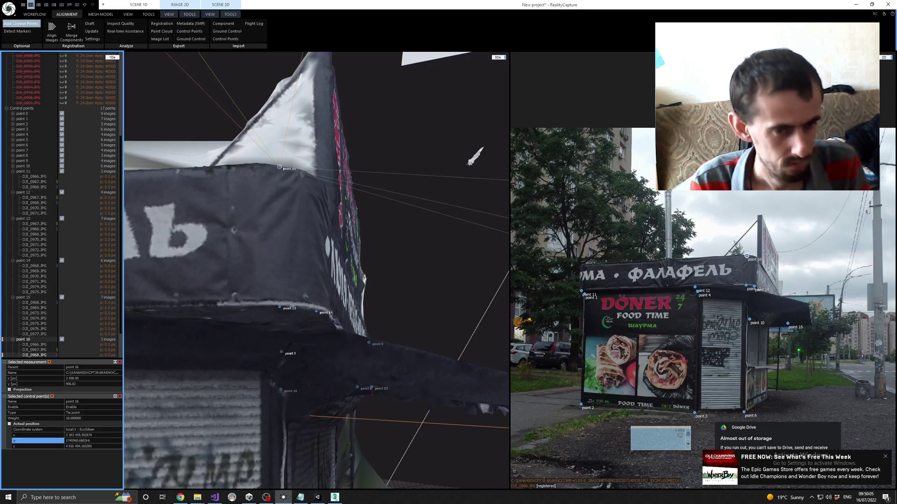
click(335, 497)
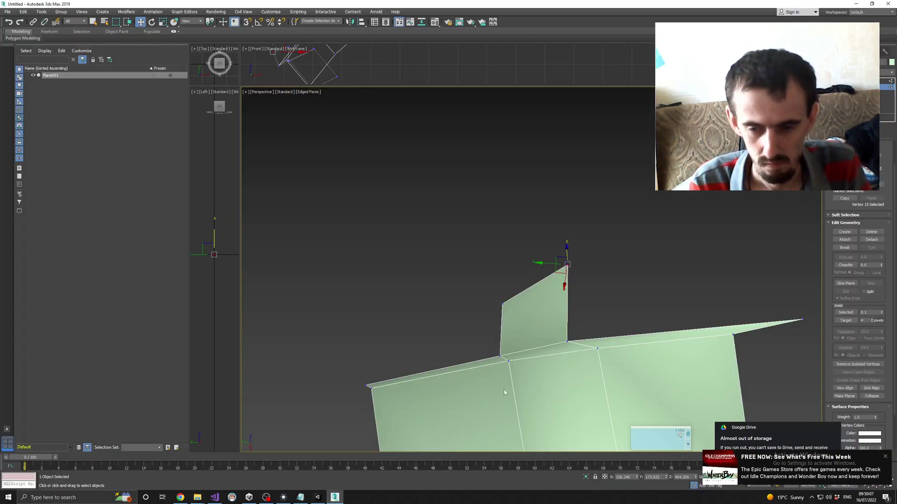
Try to place the fascia face's upper vertex by setting its Y to 336.346
alt+middle_drag(612, 385, 631, 369)
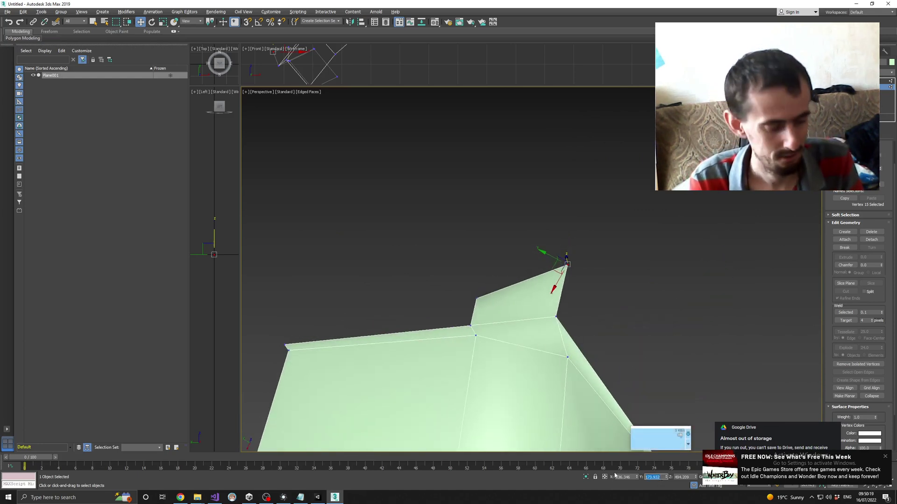
text(59.302874)
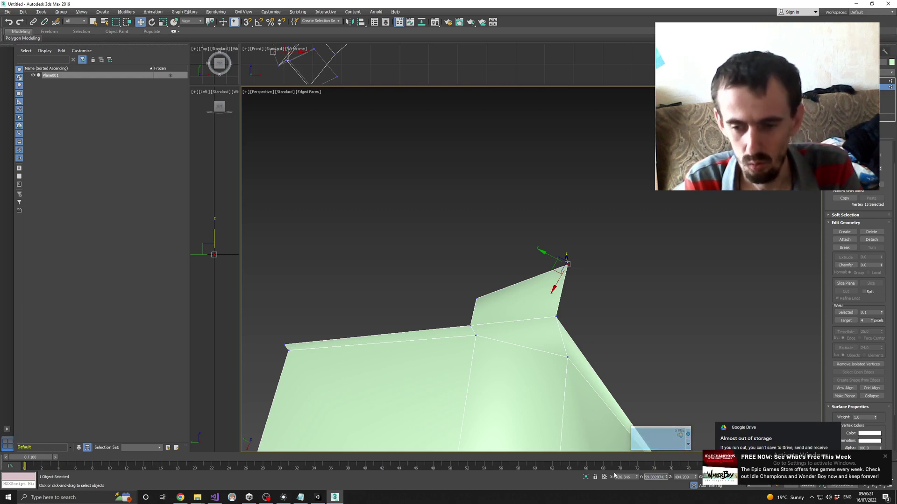
key(Right)
key(Right)
key(Right)
key(Right)
key(Right)
key(Right)
key(Right)
key(Right)
key(Right)
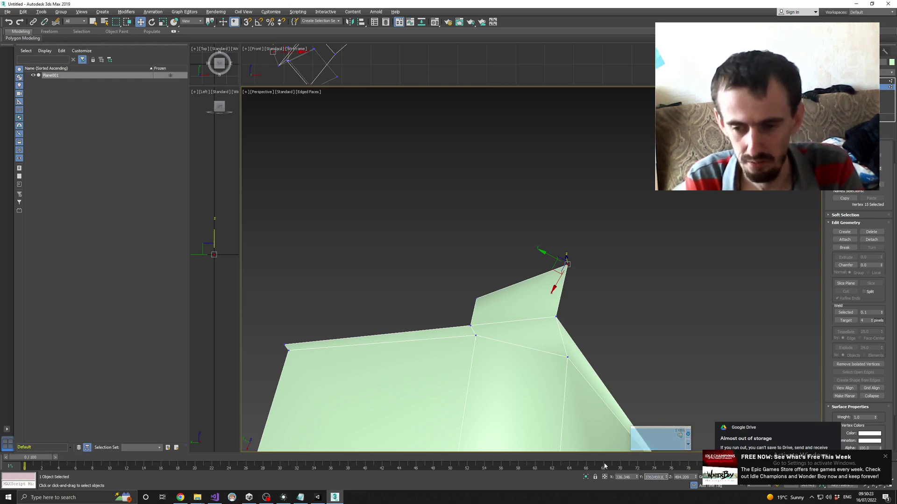
key(Return)
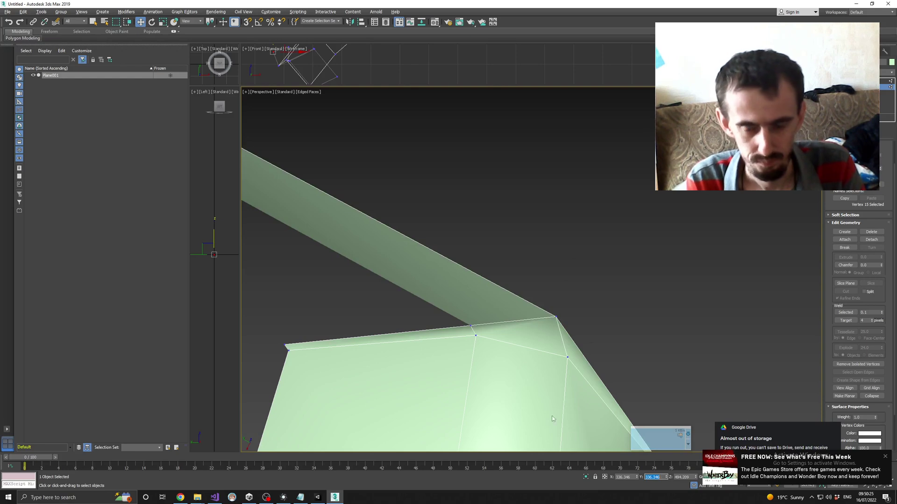
Copy control point 16's Z coordinate from RealityCapture and set the upper vertex's Z to 491.649 in 3ds Max
click(283, 497)
click(74, 446)
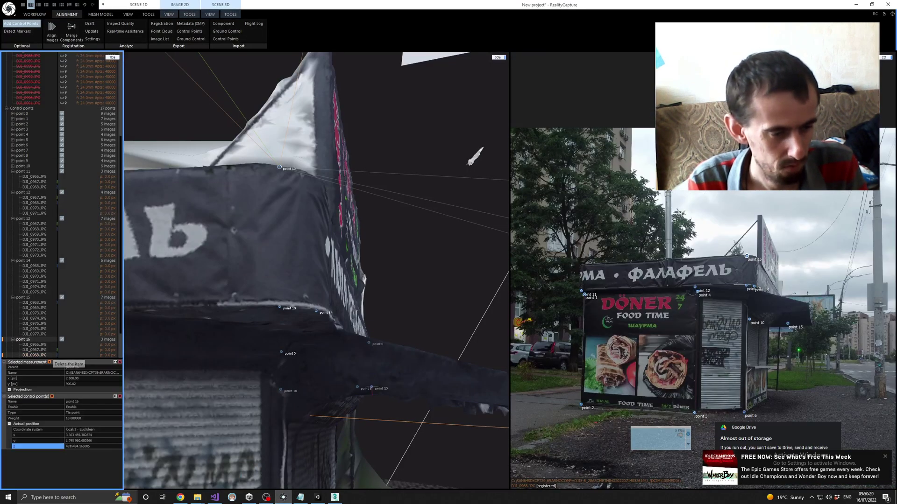
click(334, 497)
double_click(688, 477)
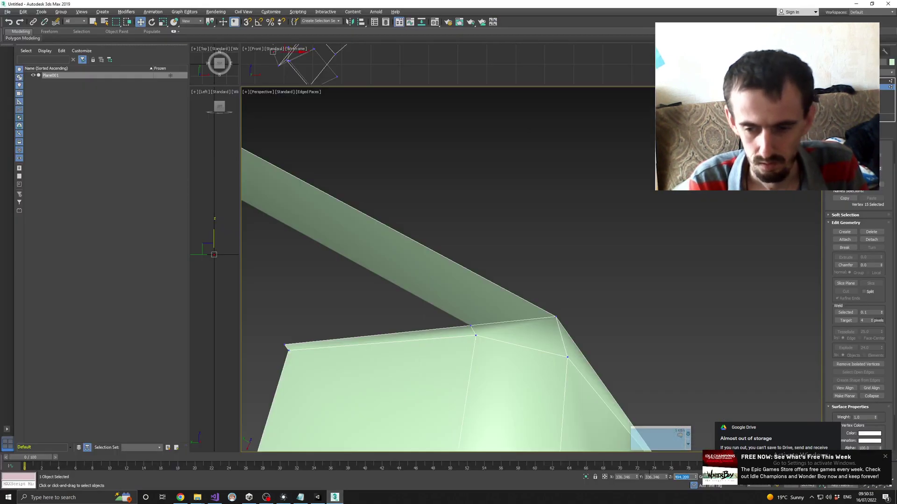
key(ctrl+v)
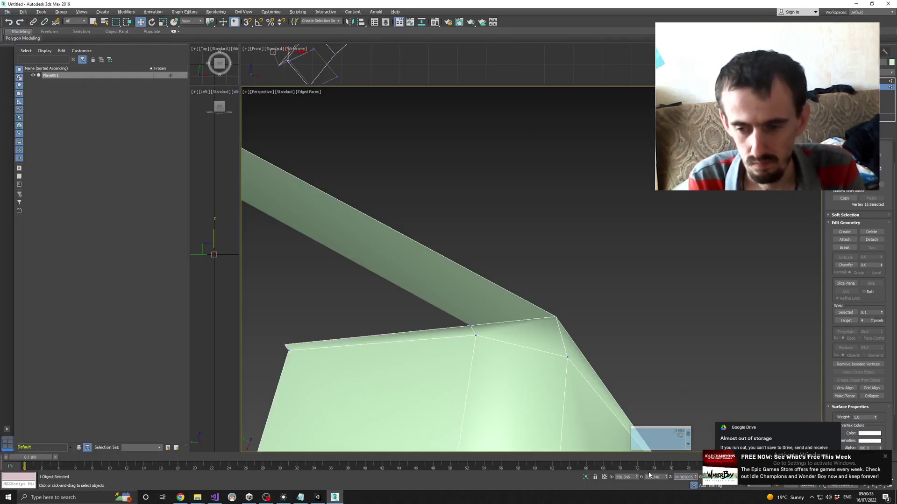
key(Home)
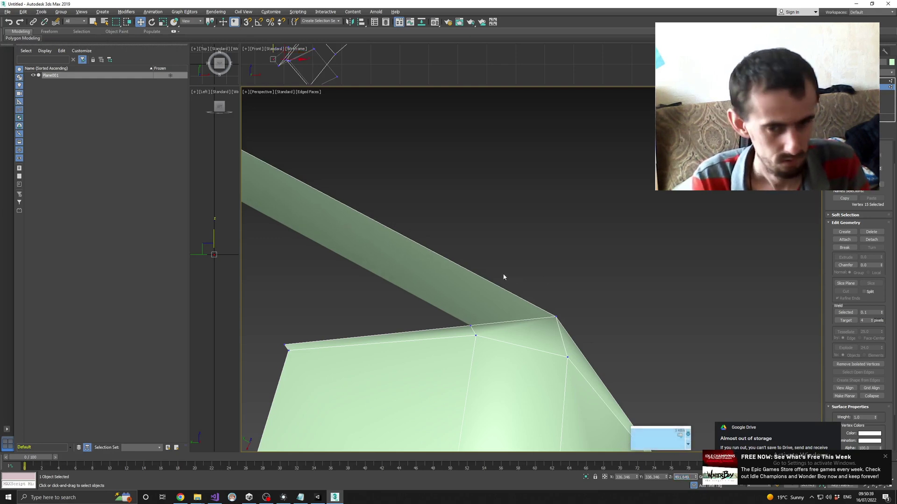
key(Return)
Delete the distorted fascia face by removing its two upper vertices above the corner strip
scroll(501, 284, down, 3)
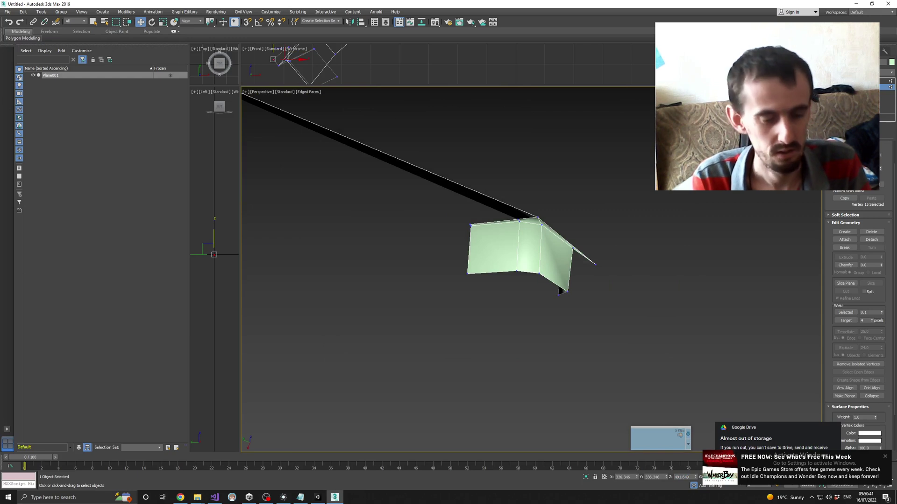
key(Delete)
drag(507, 211, 499, 202)
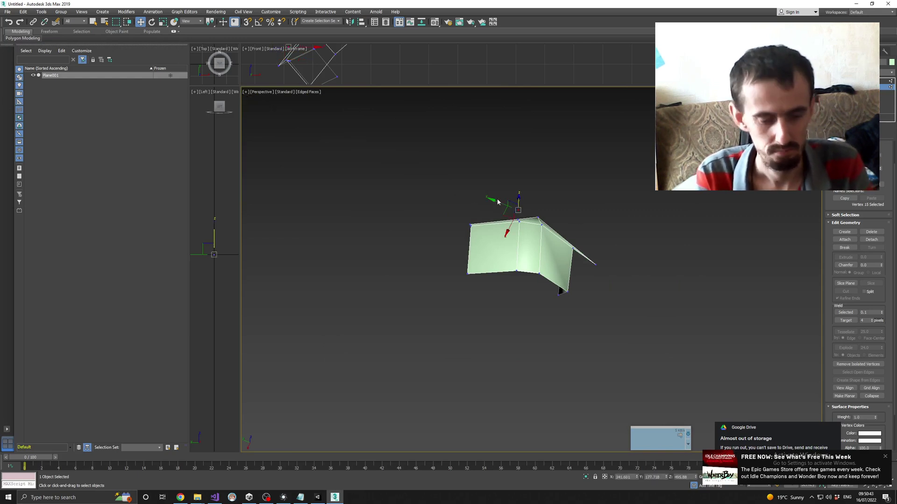
key(Delete)
alt+middle_drag(537, 208, 533, 225)
click(266, 497)
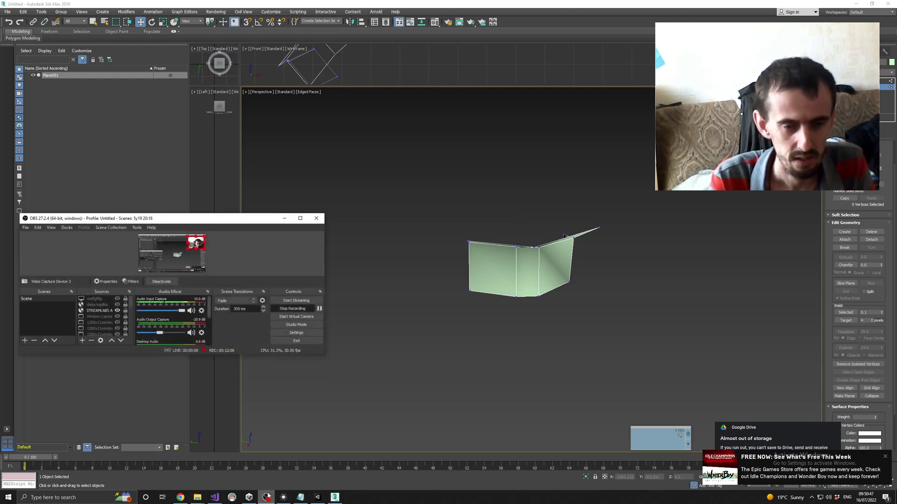
click(265, 497)
mouse_move(532, 262)
alt+middle_down()
mouse_move(551, 256)
mouse_move(548, 228)
mouse_move(537, 234)
mouse_move(536, 262)
mouse_move(537, 251)
mouse_move(524, 254)
mouse_move(532, 264)
mouse_move(532, 255)
mouse_move(542, 256)
alt+middle_up()
click(266, 497)
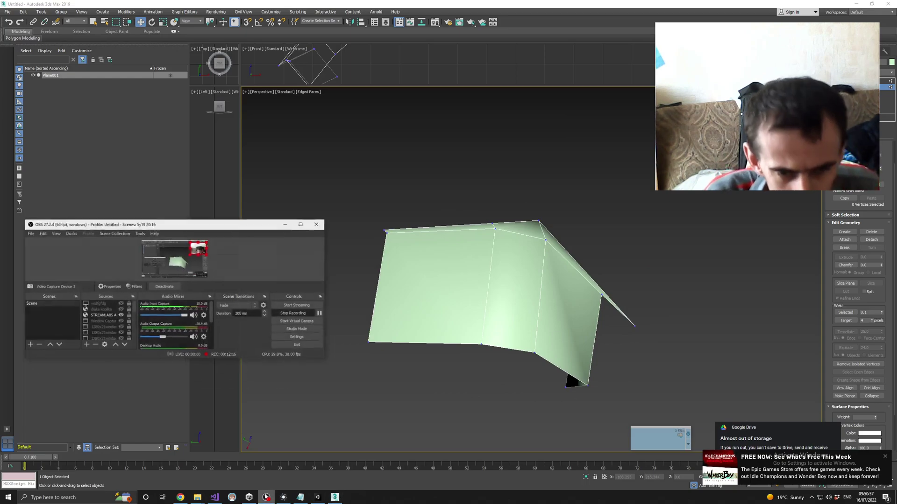
click(266, 497)
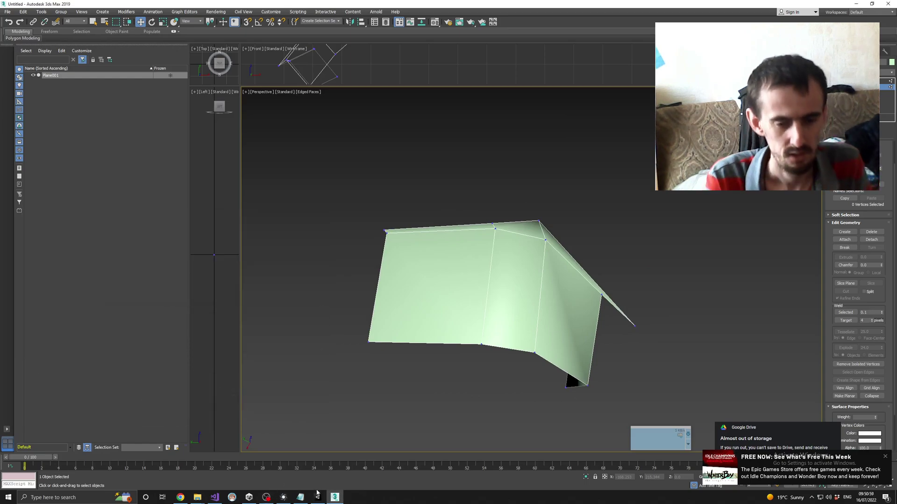
Examine the kiosk's upper fascia corner and its control points from several angles in RealityCapture, and return to 3ds Max
click(283, 497)
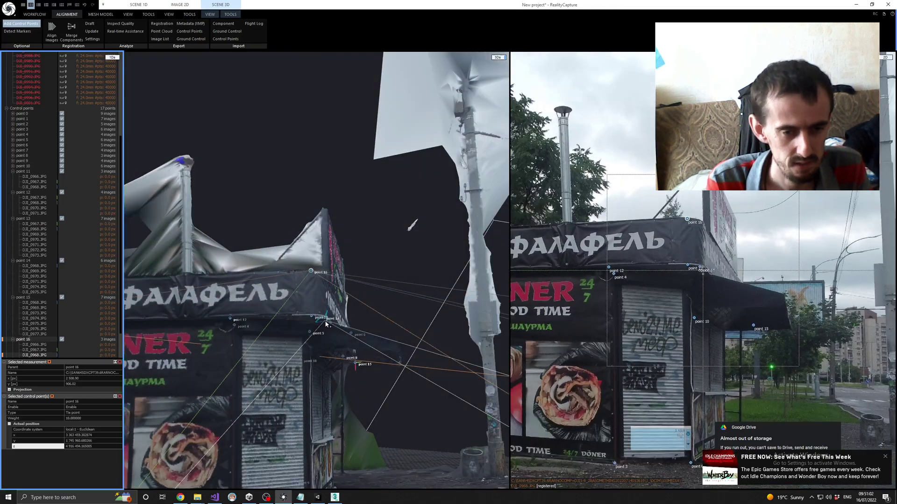
scroll(326, 322, down, 2)
click(329, 339)
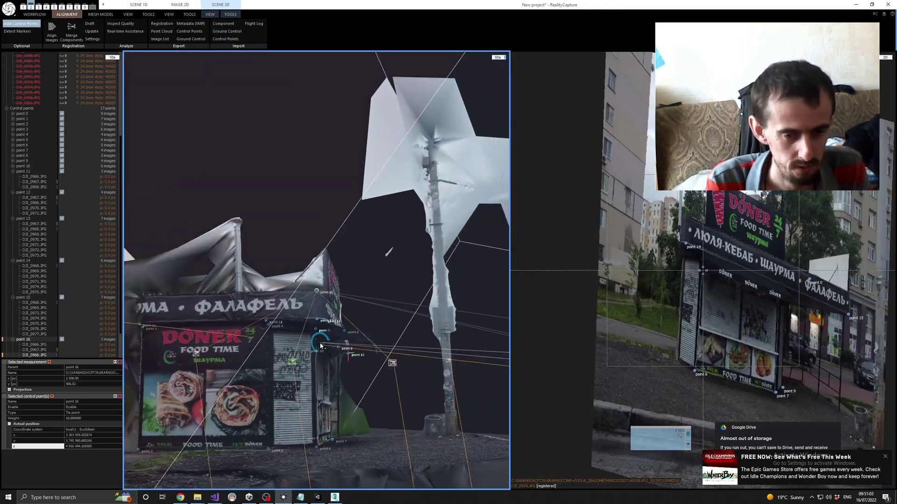
drag(393, 360, 357, 314)
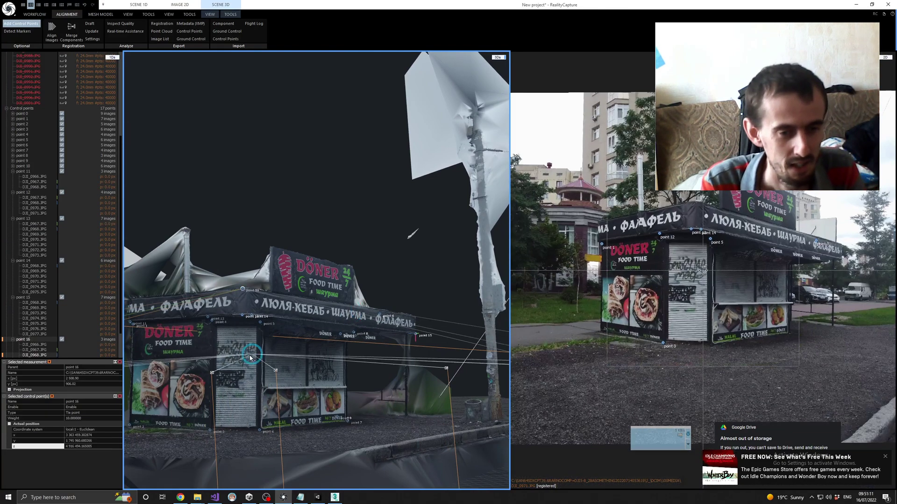
drag(286, 308, 356, 286)
scroll(374, 299, up, 1)
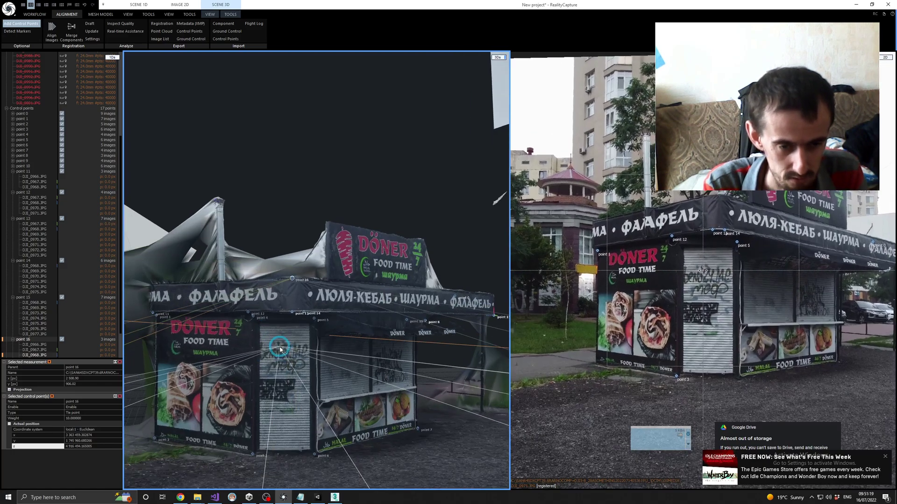
drag(303, 282, 273, 309)
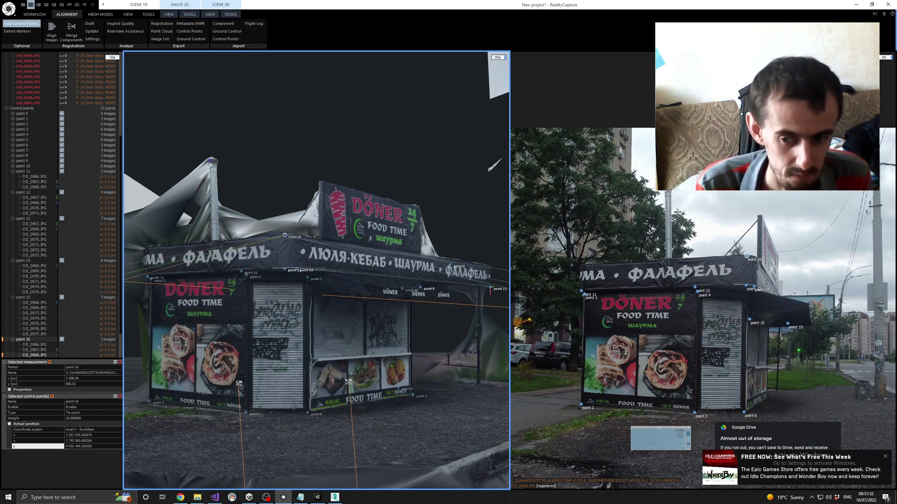
click(334, 497)
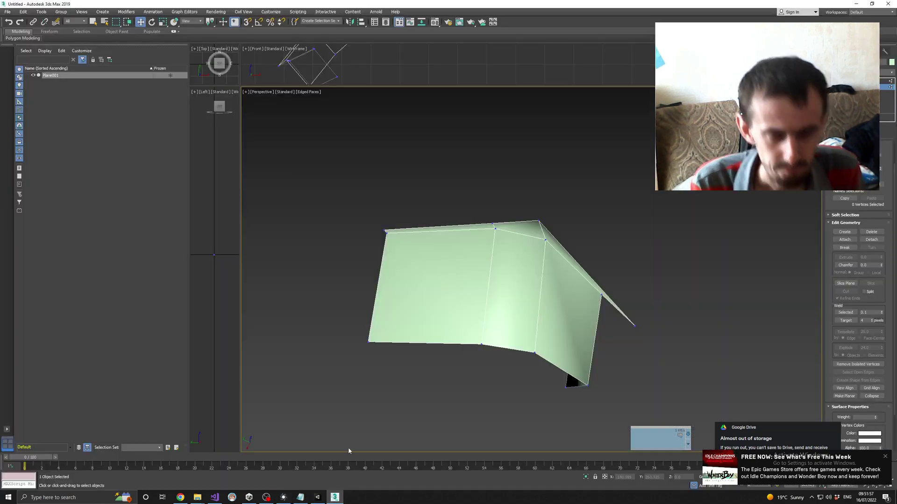